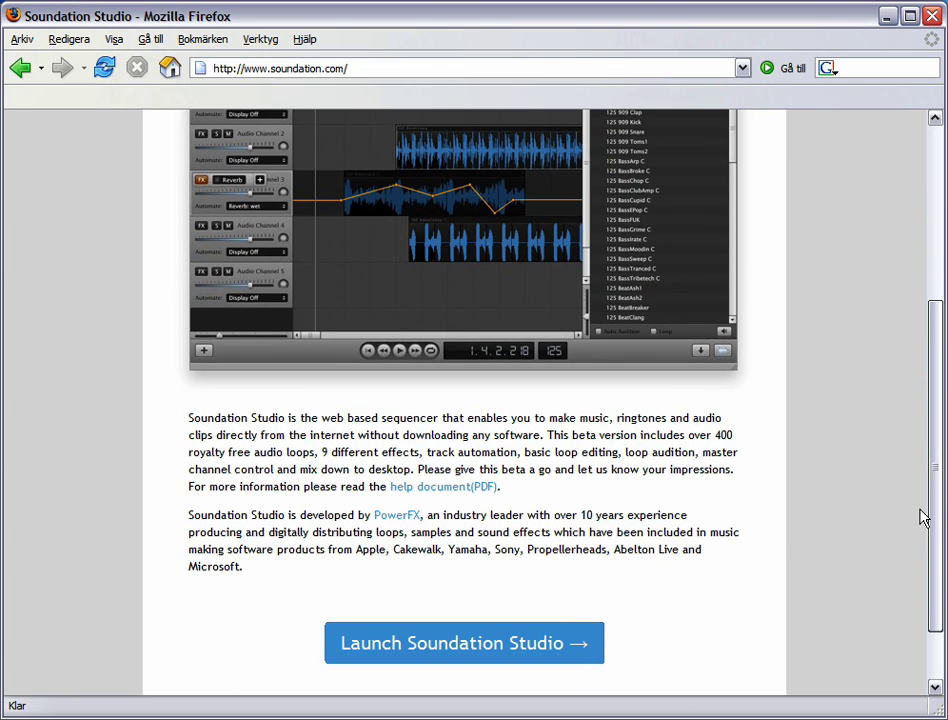
Launch the web studio from the soundation.com homepage.
left_click(525, 647)
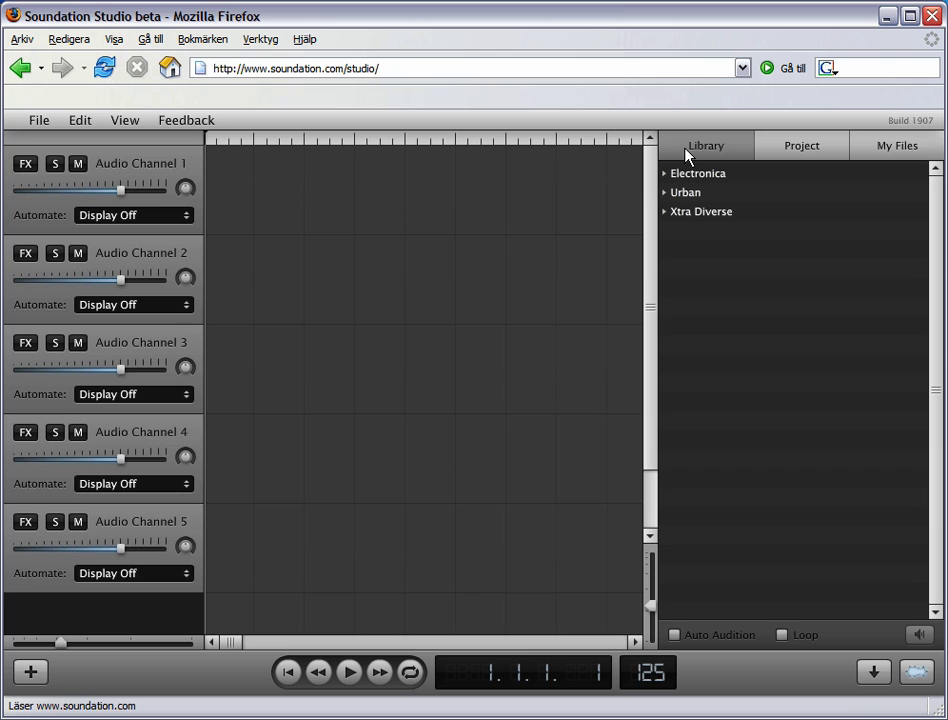
Expand Electronica > 130 in the library and raise the project tempo from 125 to 130.
left_click(666, 175)
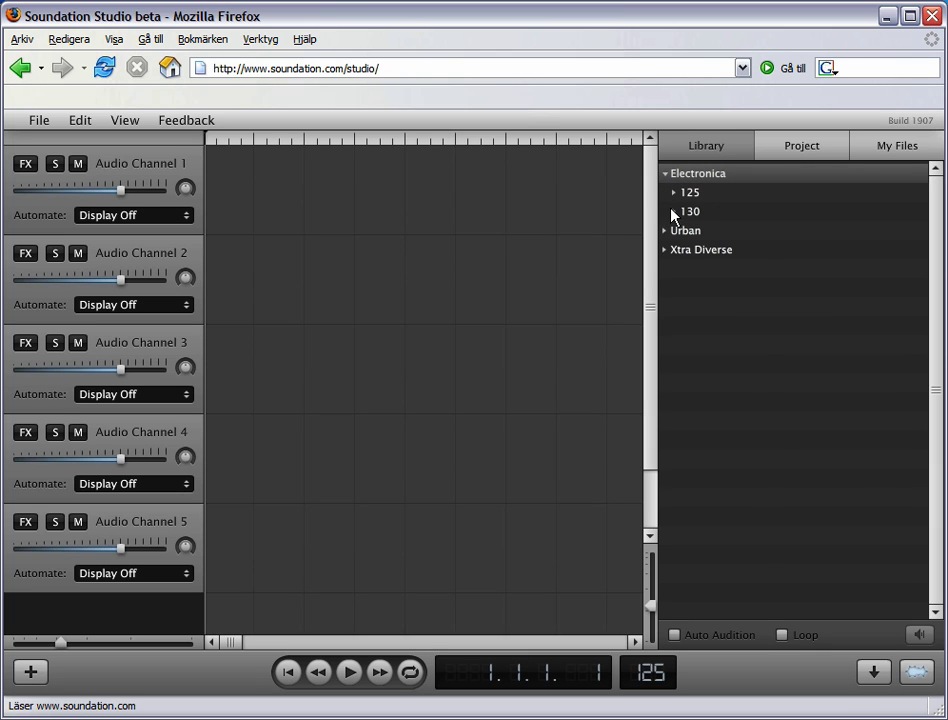
left_click(674, 212)
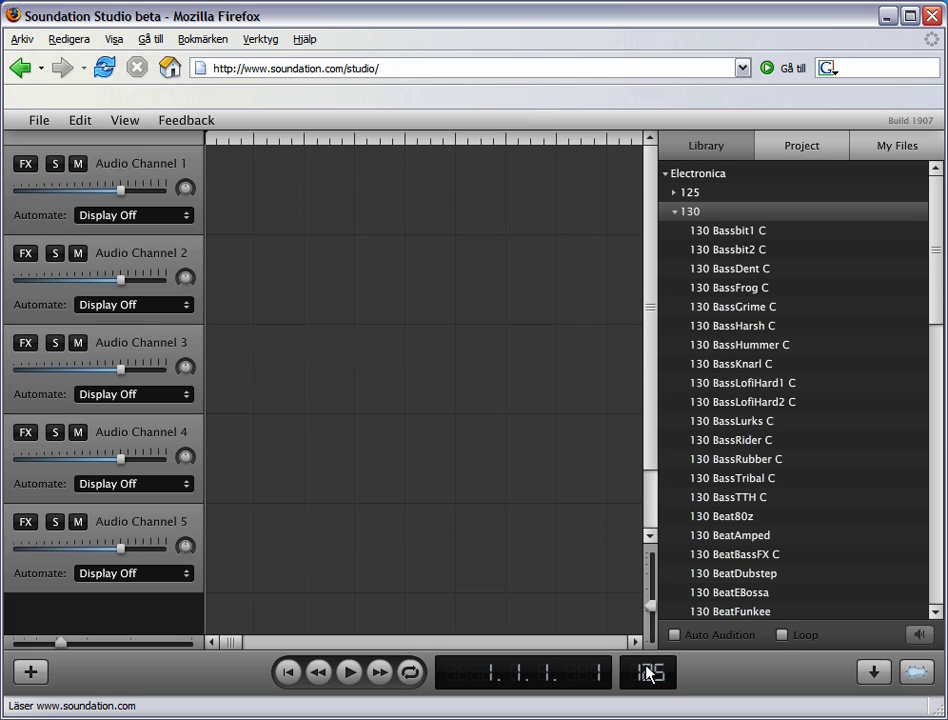
scroll(639, 650, "up", 2)
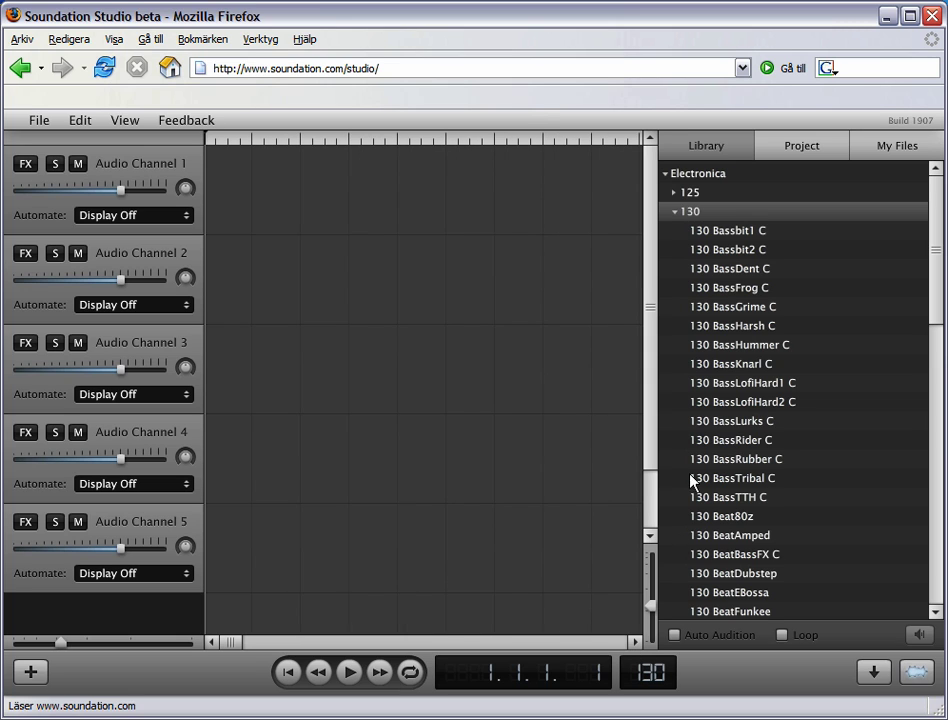
Audition the 130 Bassbit1, BassHummer, BassLofiHard1 and BassLurks C loops, ending on BassLurks C.
left_click(719, 234)
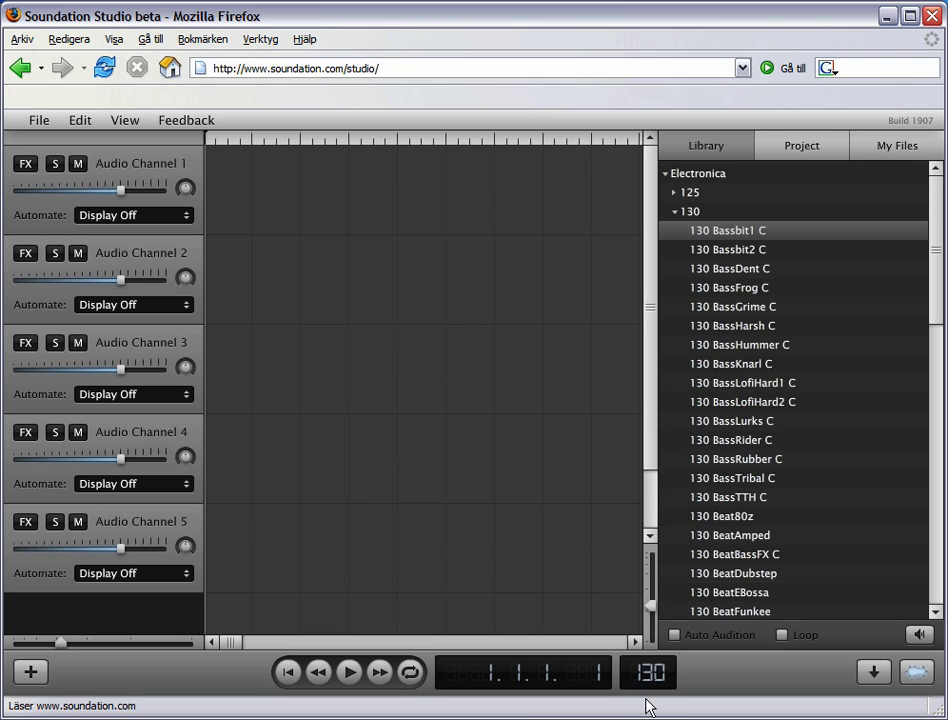
left_click(674, 635)
left_click(720, 347)
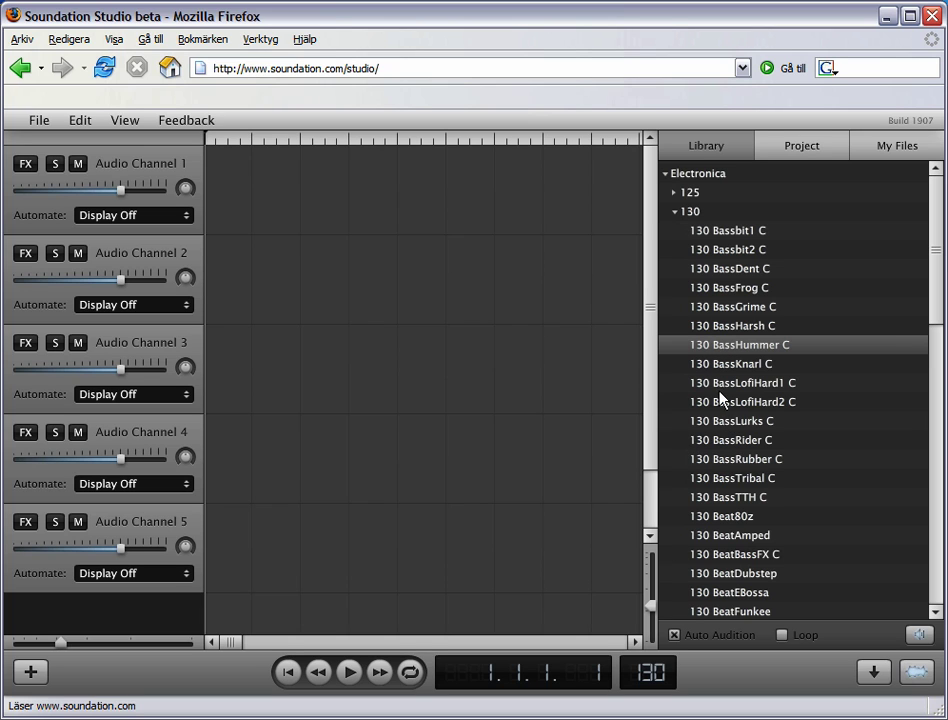
left_click(720, 386)
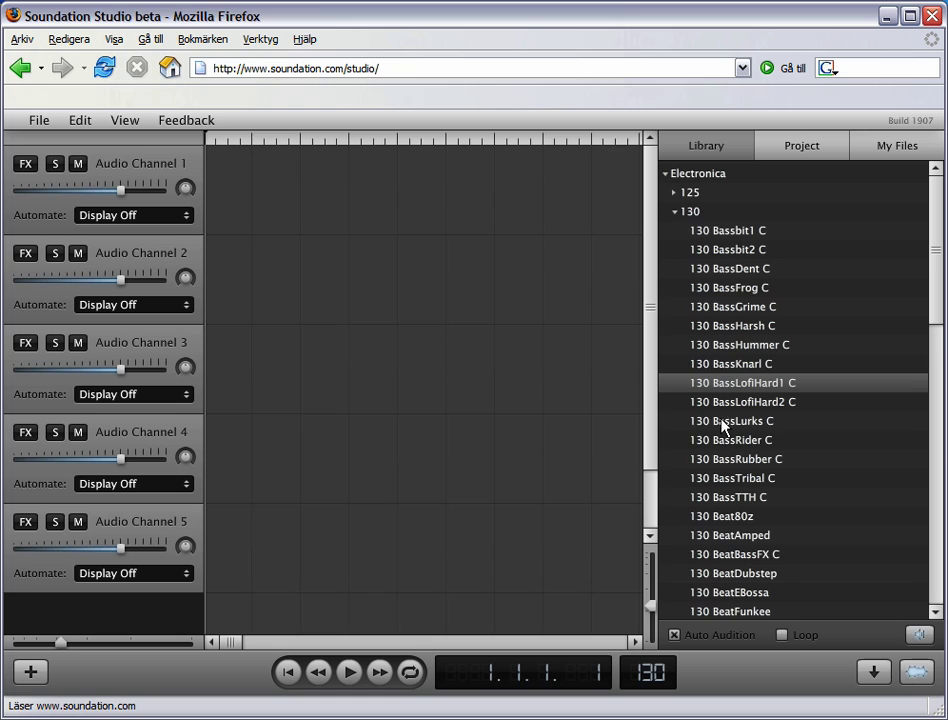
left_click(721, 421)
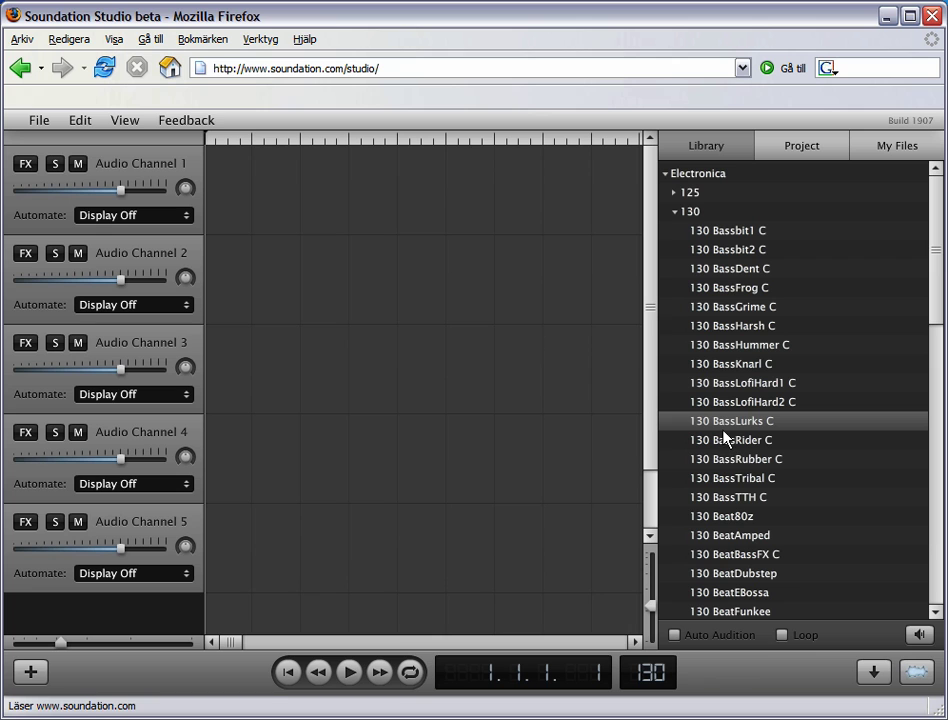
Place BassLurks C, BeatHouse1 and SynthTribal C on channels 1–3, all aligned to bar 1.
left_click_drag(720, 427, 265, 204)
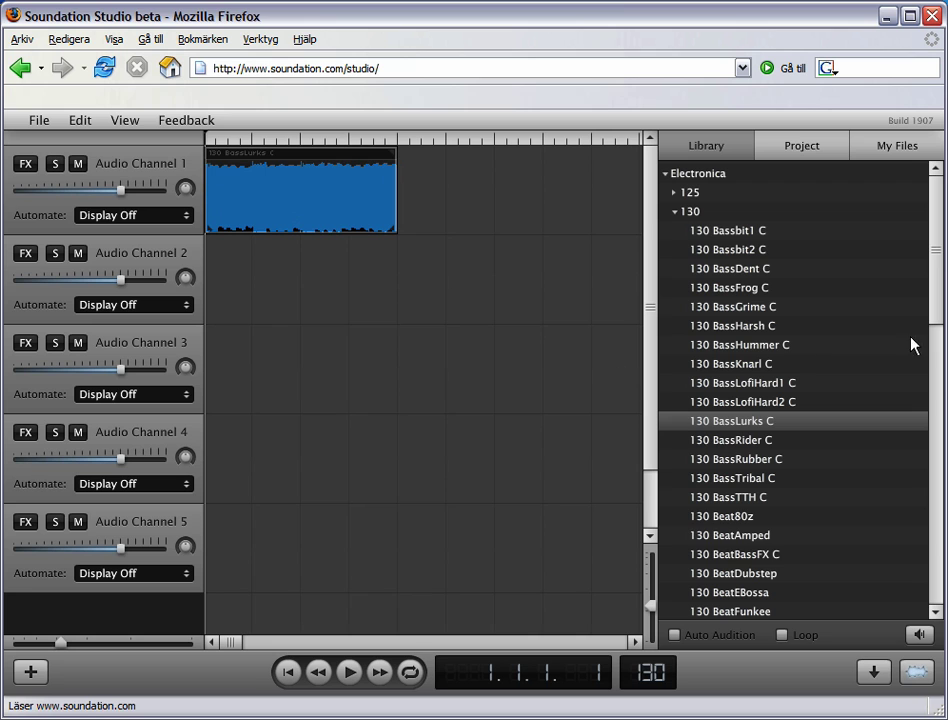
left_click_drag(940, 316, 922, 414)
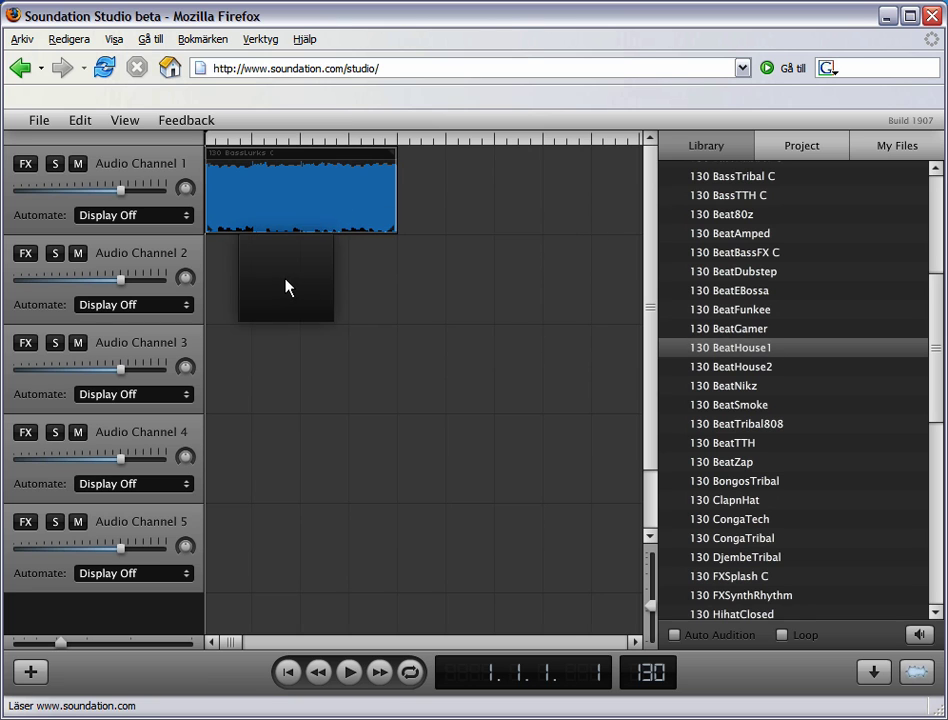
left_click_drag(765, 350, 287, 287)
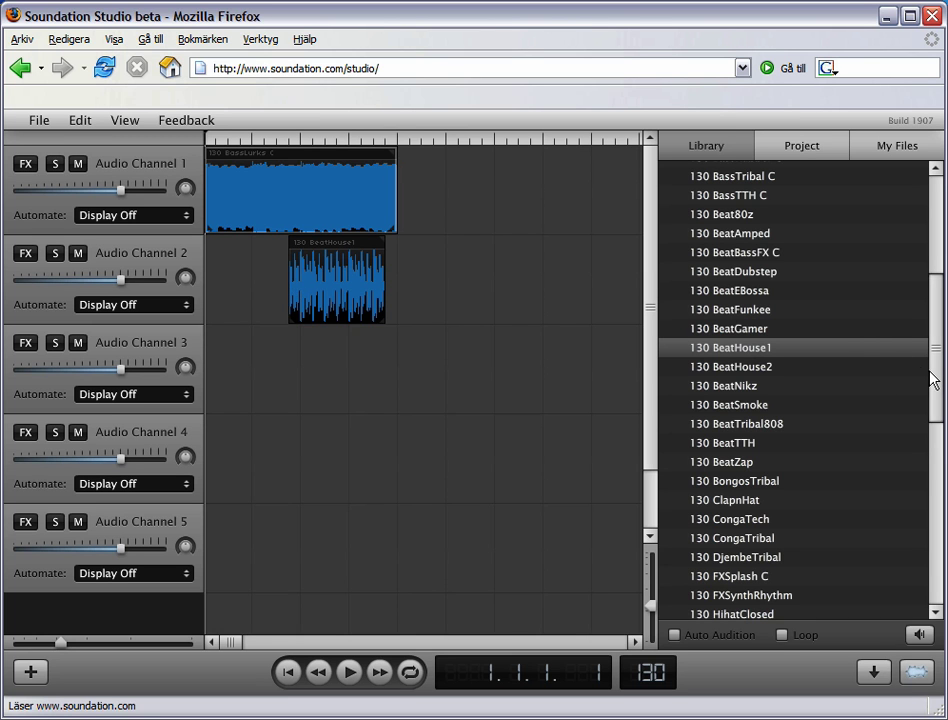
left_click_drag(934, 382, 912, 564)
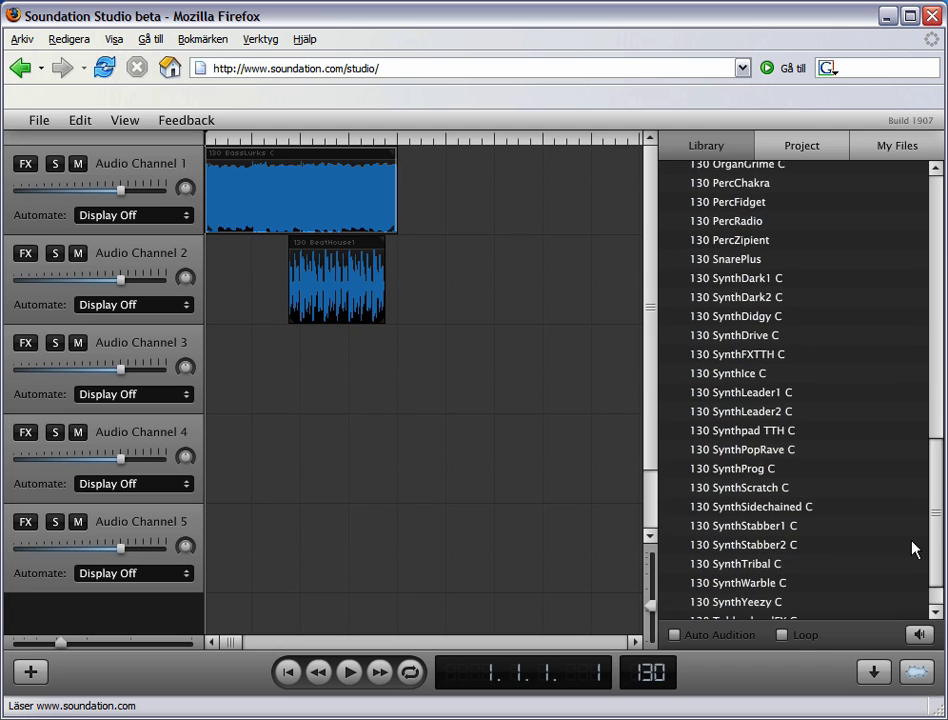
left_click_drag(751, 514, 270, 380)
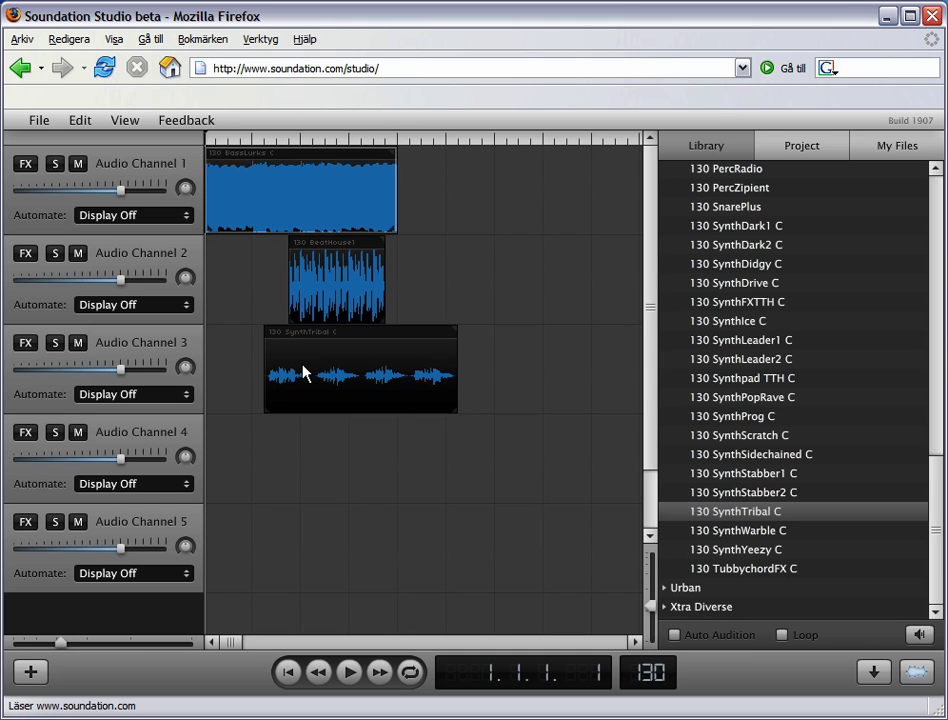
left_click_drag(303, 372, 228, 366)
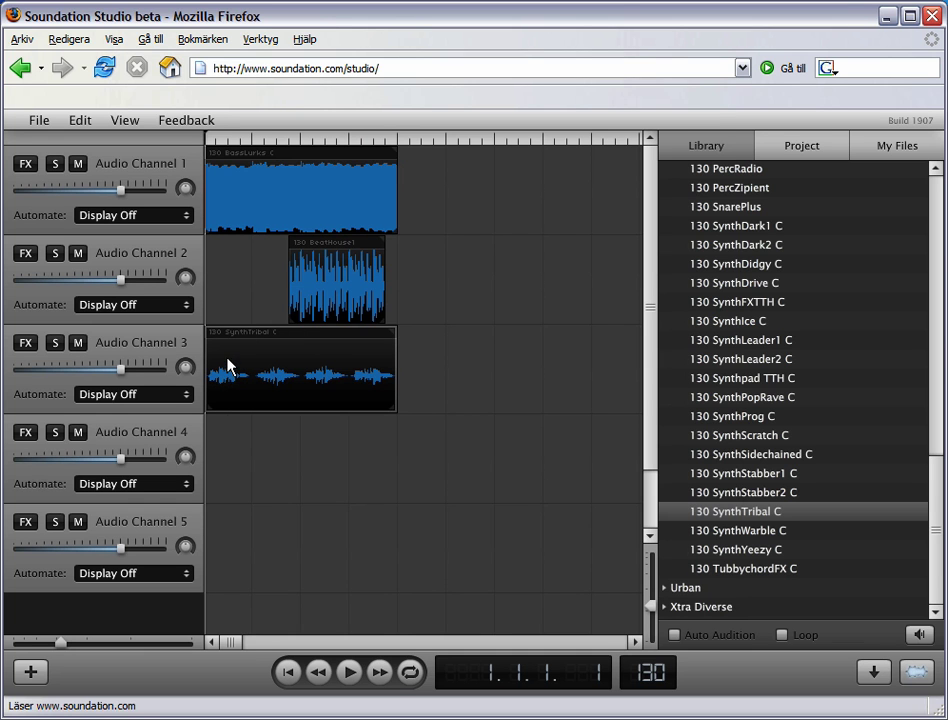
left_click_drag(324, 293, 237, 277)
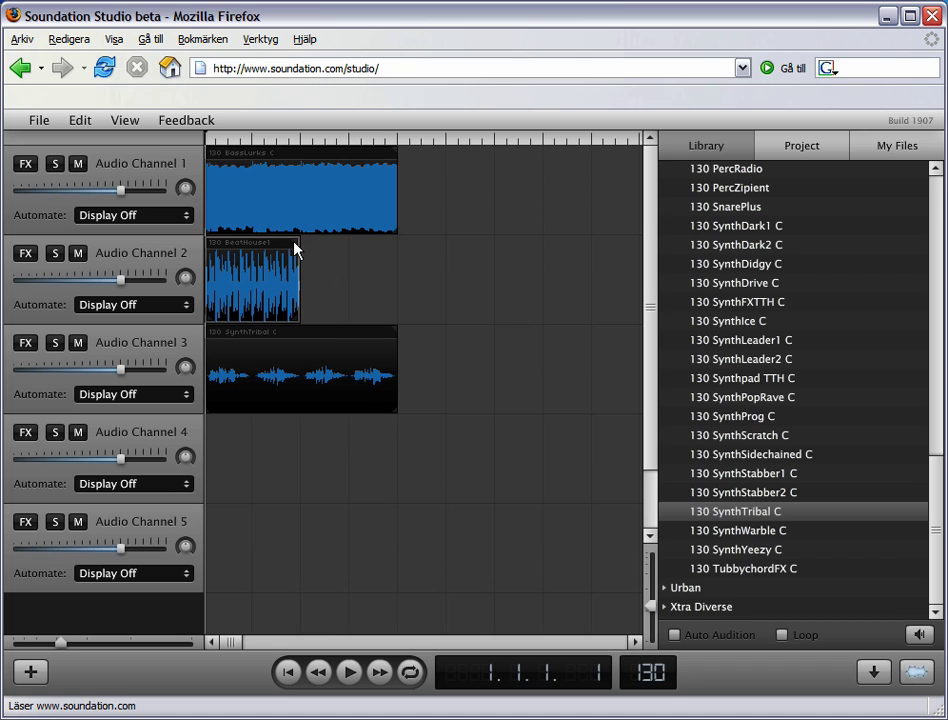
Stretch the BeatHouse1 clip to the other loops' length and play the arrangement.
left_click_drag(297, 247, 378, 262)
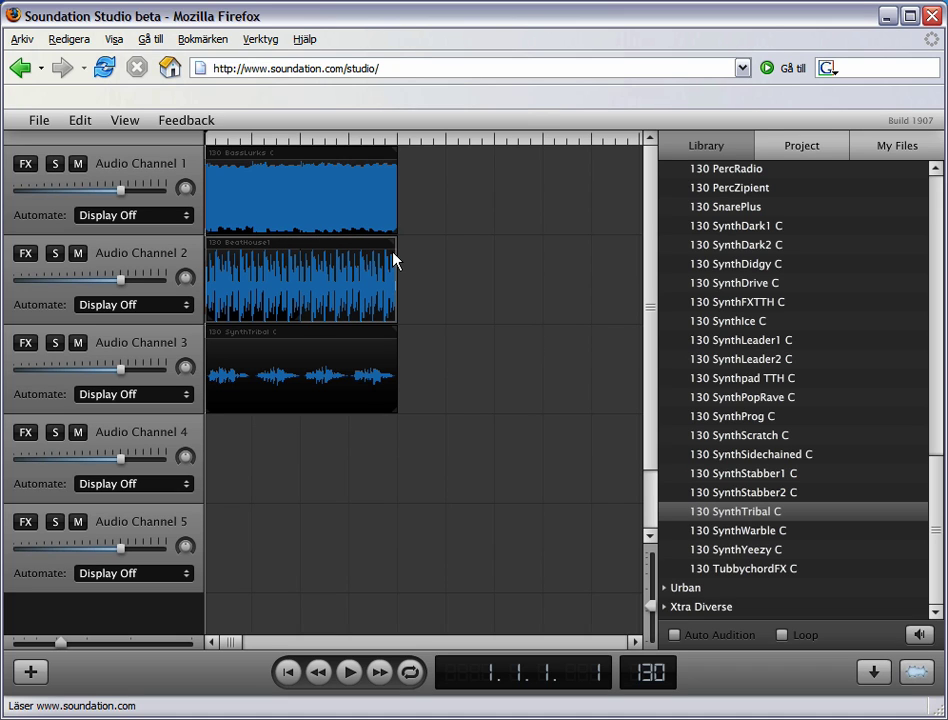
left_click(349, 673)
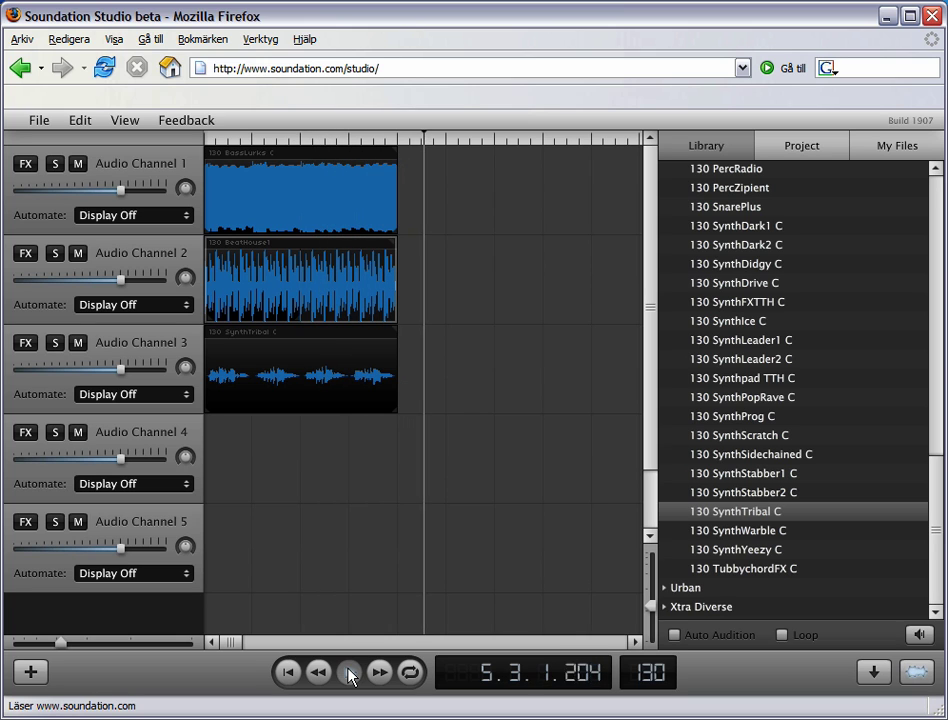
Enable looping with the loop region starting at bar 1, and play from the beginning.
left_click(410, 673)
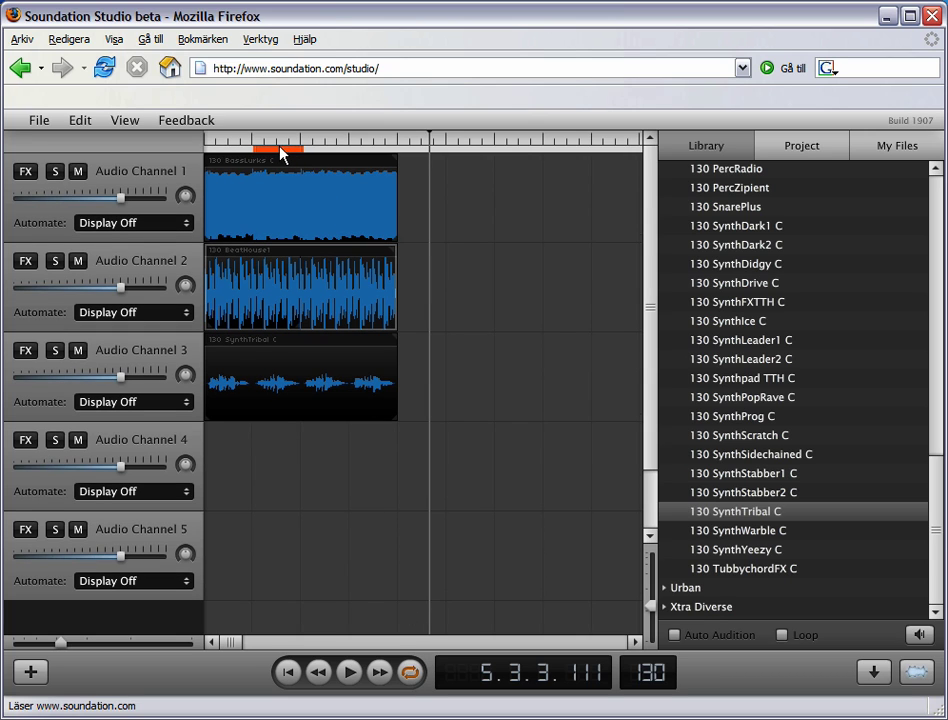
left_click_drag(279, 155, 221, 152)
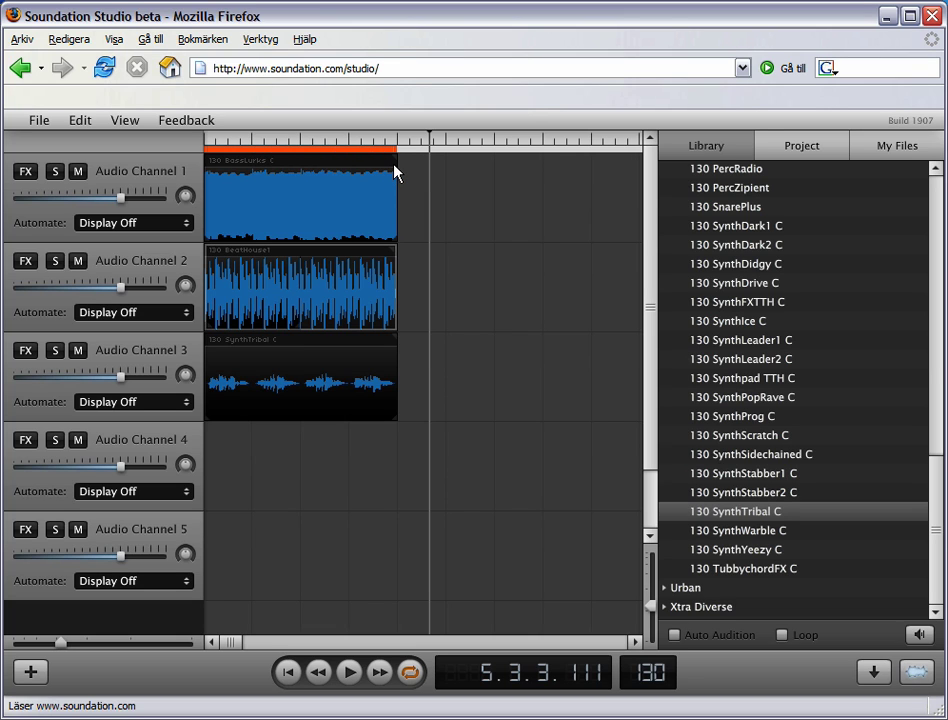
left_click(349, 673)
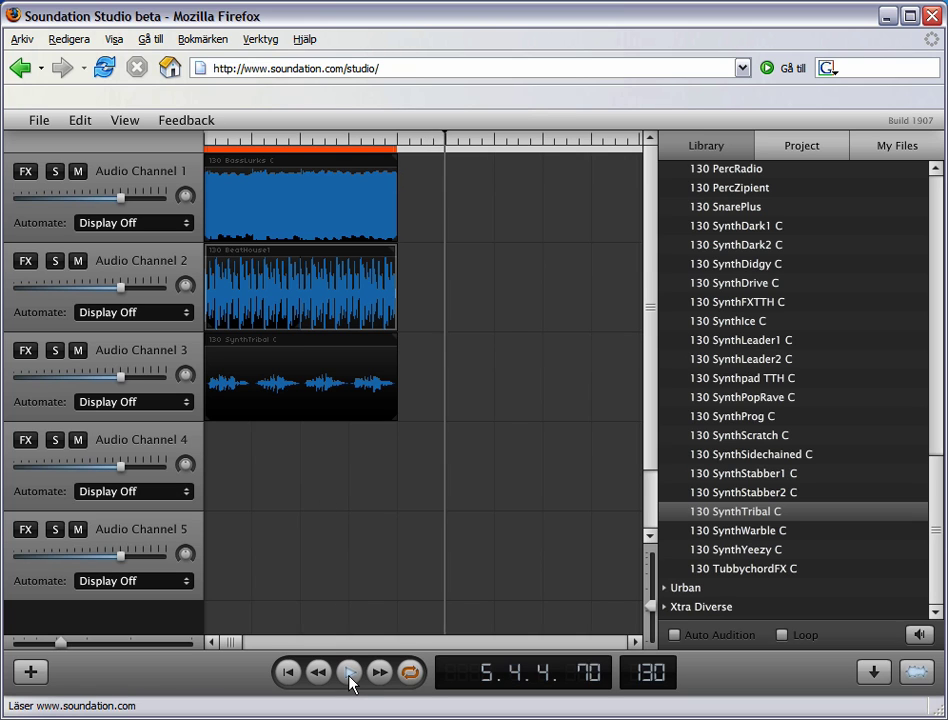
left_click(289, 673)
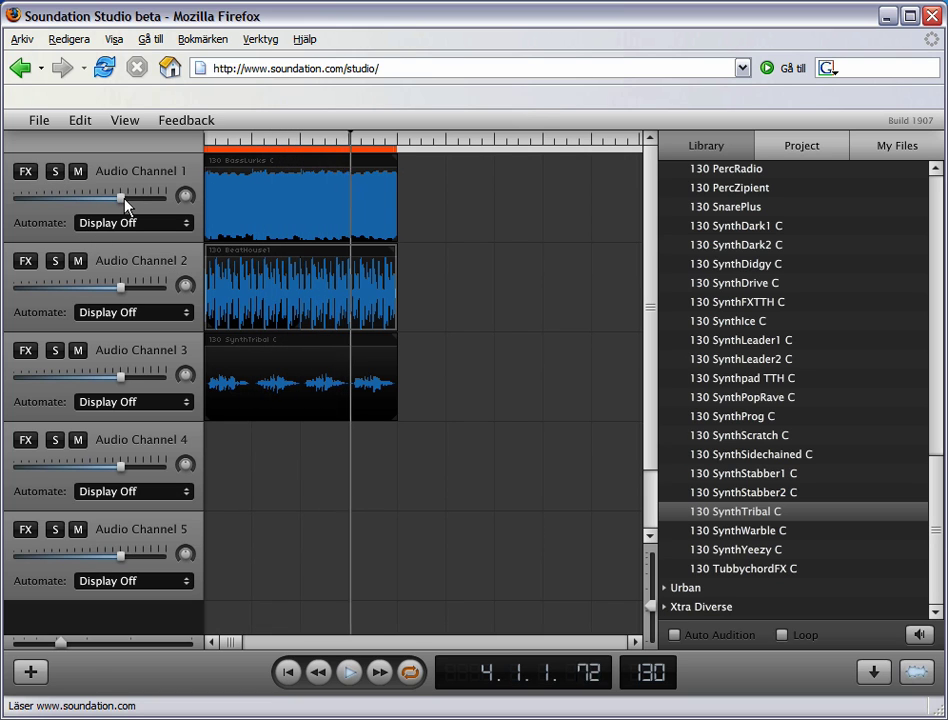
Lower Channel 1's volume slightly, briefly mute Channel 1 and solo Channel 2, then restore both.
mouse_move(125, 203)
left_mouse_down()
mouse_move(42, 201)
mouse_move(122, 199)
left_mouse_up()
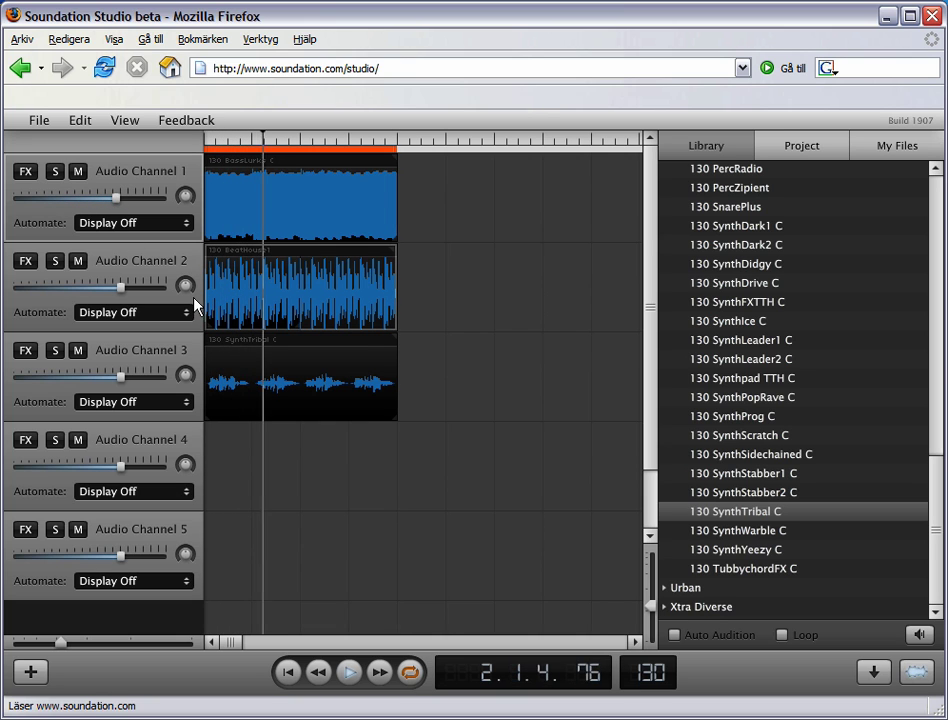
left_click(184, 284)
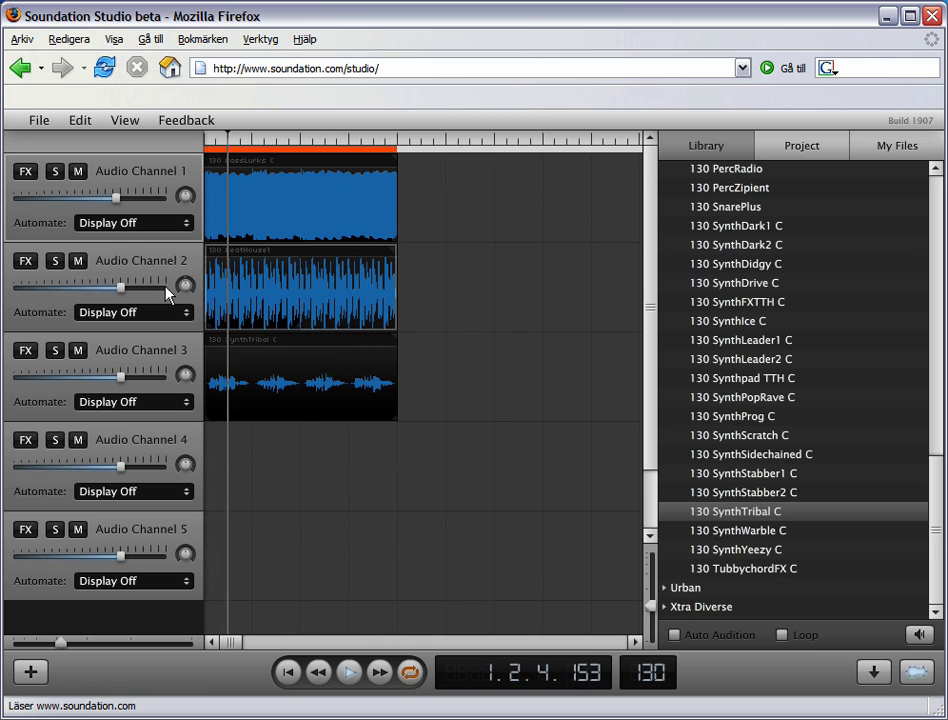
left_click(78, 172)
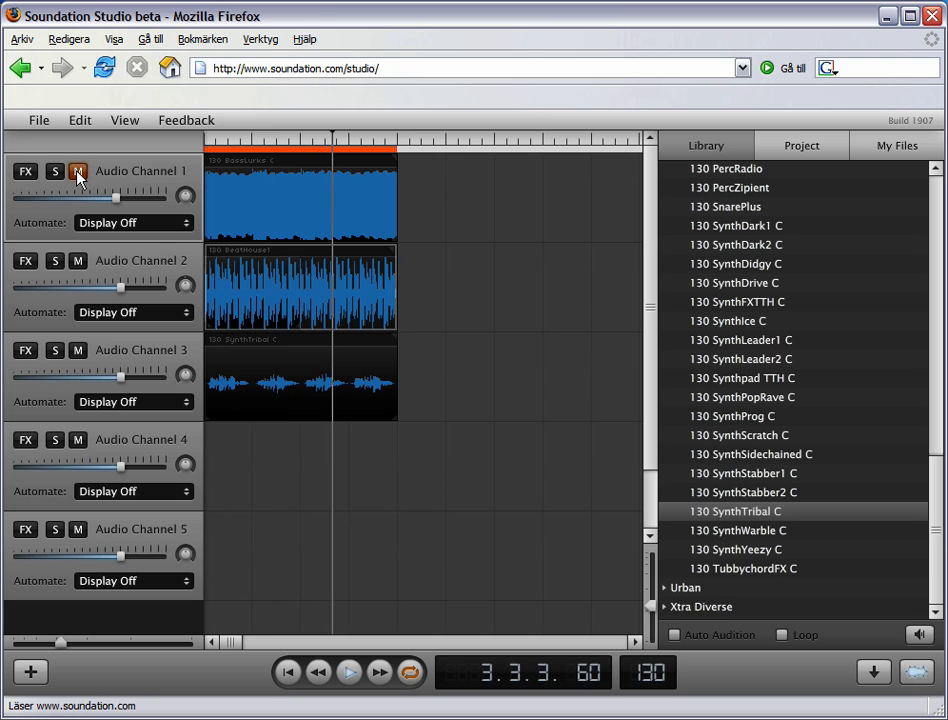
left_click(78, 173)
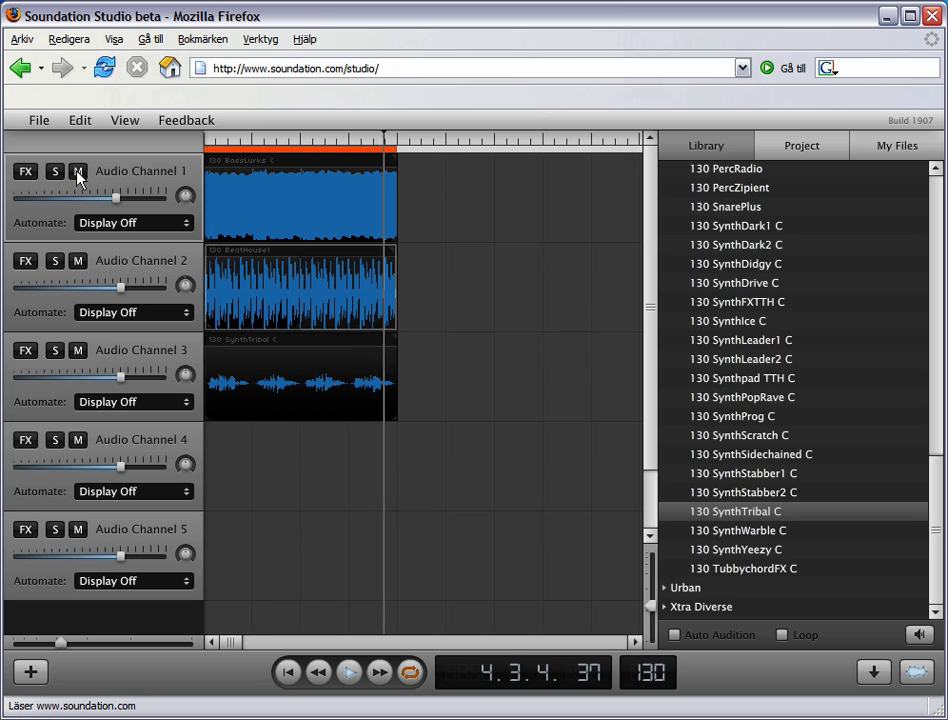
left_click(56, 263)
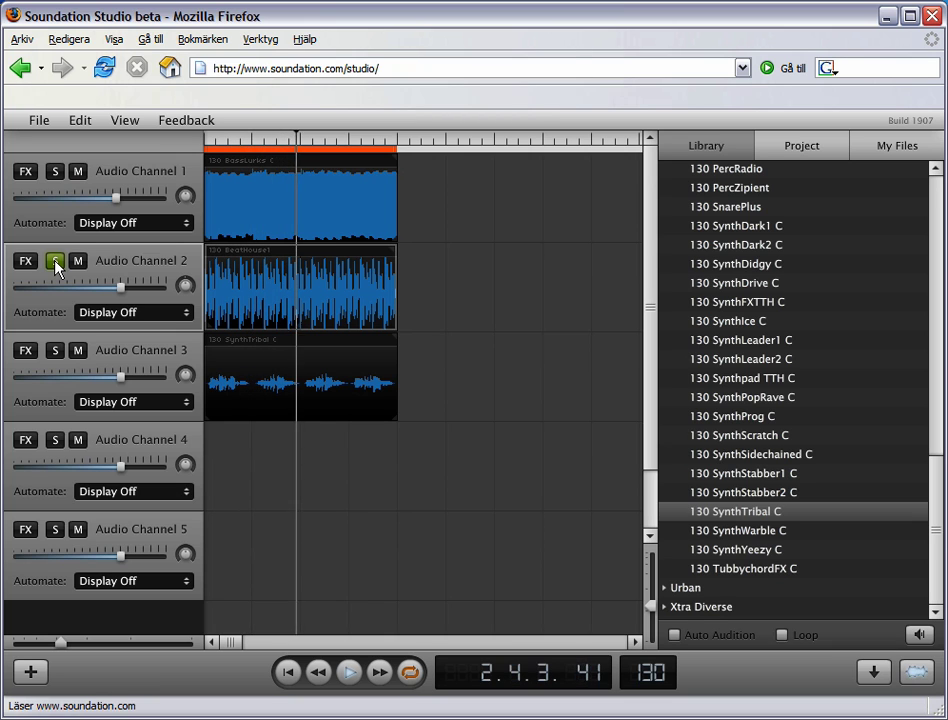
left_click(56, 263)
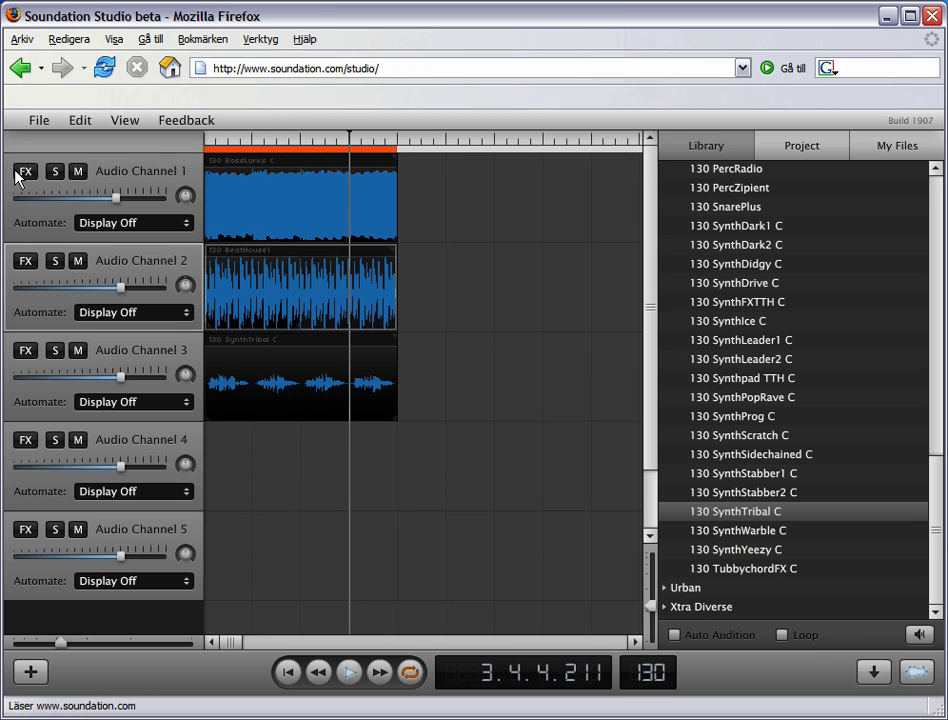
Add an Equalizer to Audio Channel 1 with its Low band turned down.
left_click(22, 172)
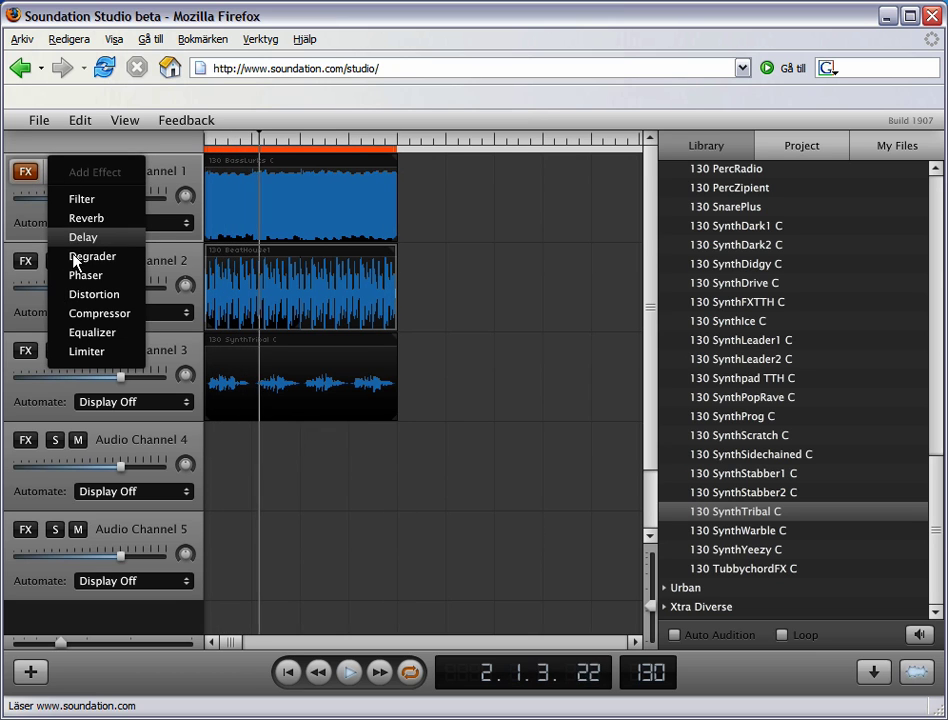
left_click(74, 332)
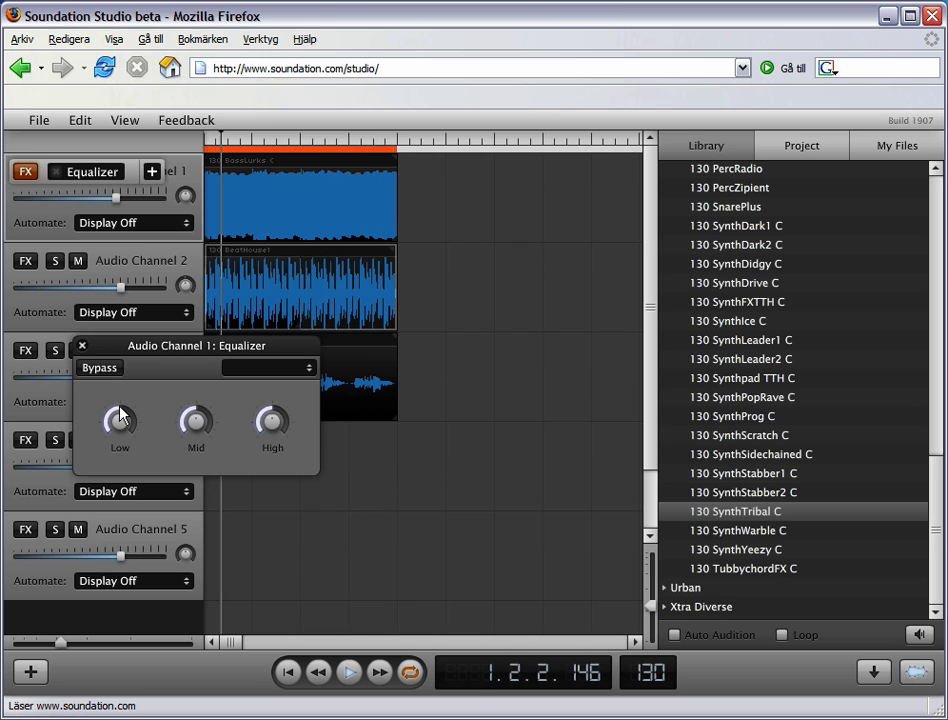
left_click_drag(120, 413, 110, 418)
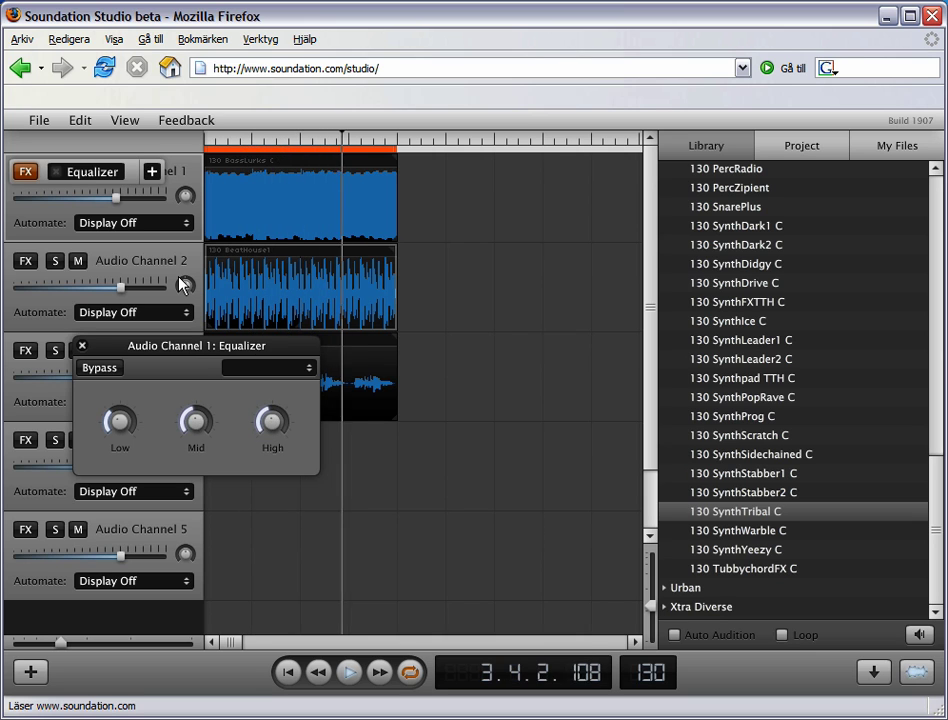
left_click(82, 345)
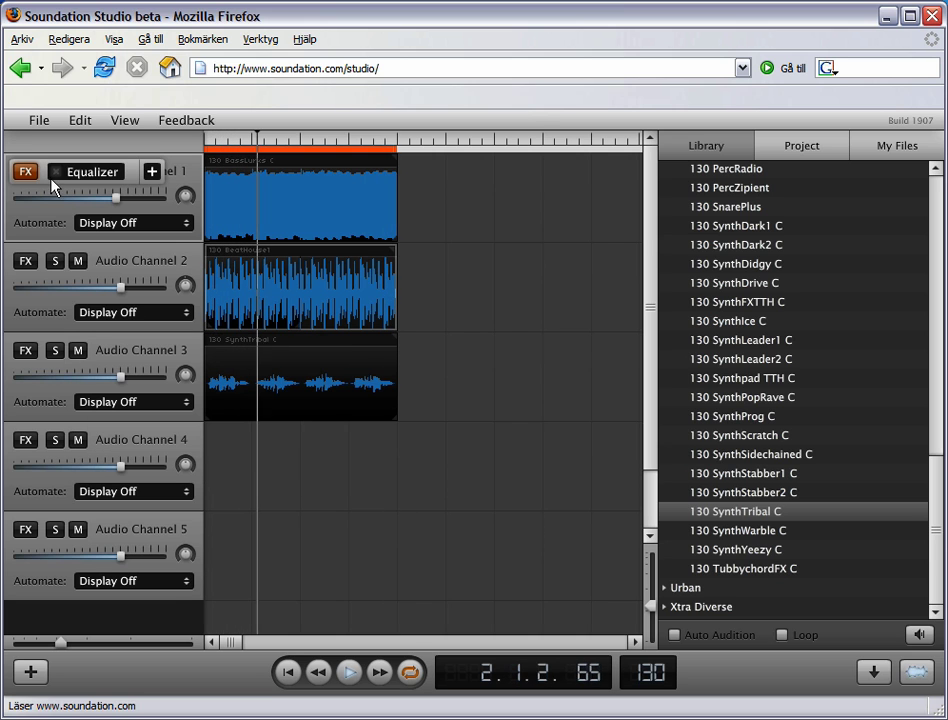
left_click(23, 172)
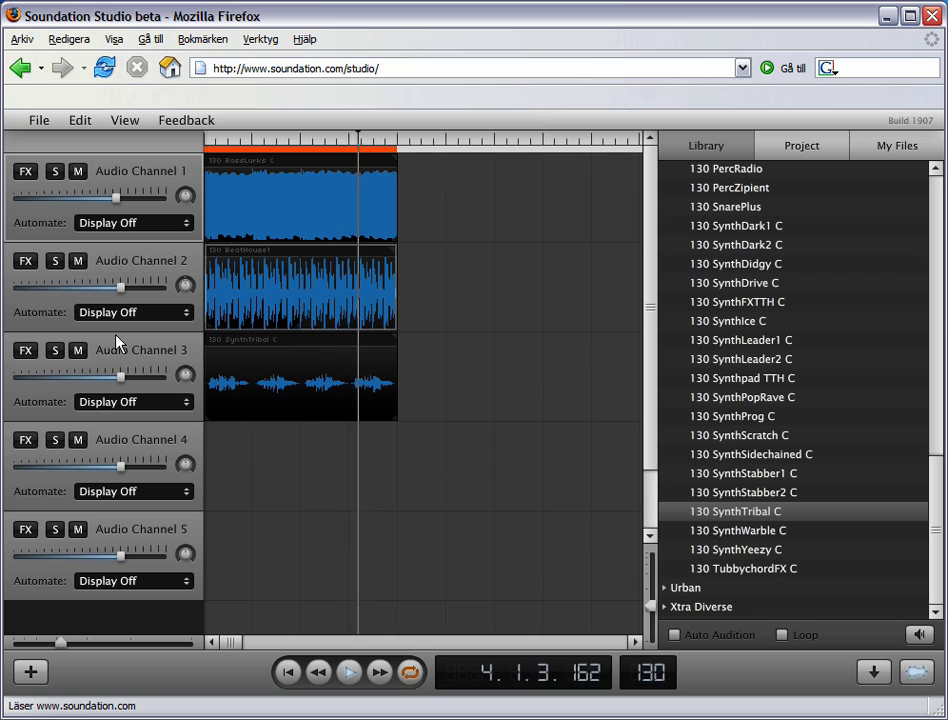
left_click(184, 312)
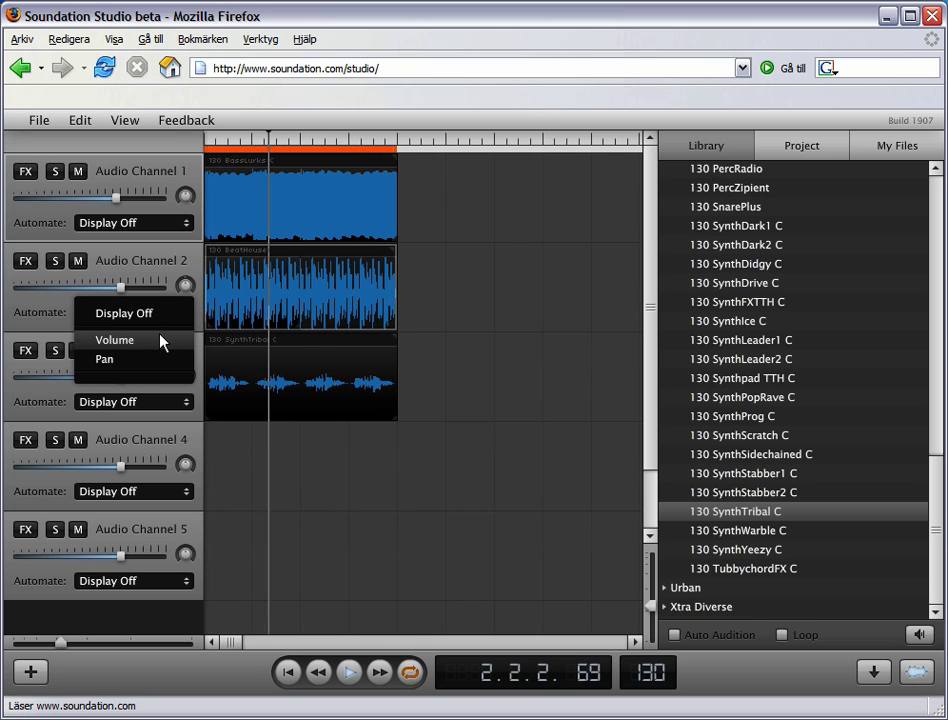
left_click(161, 339)
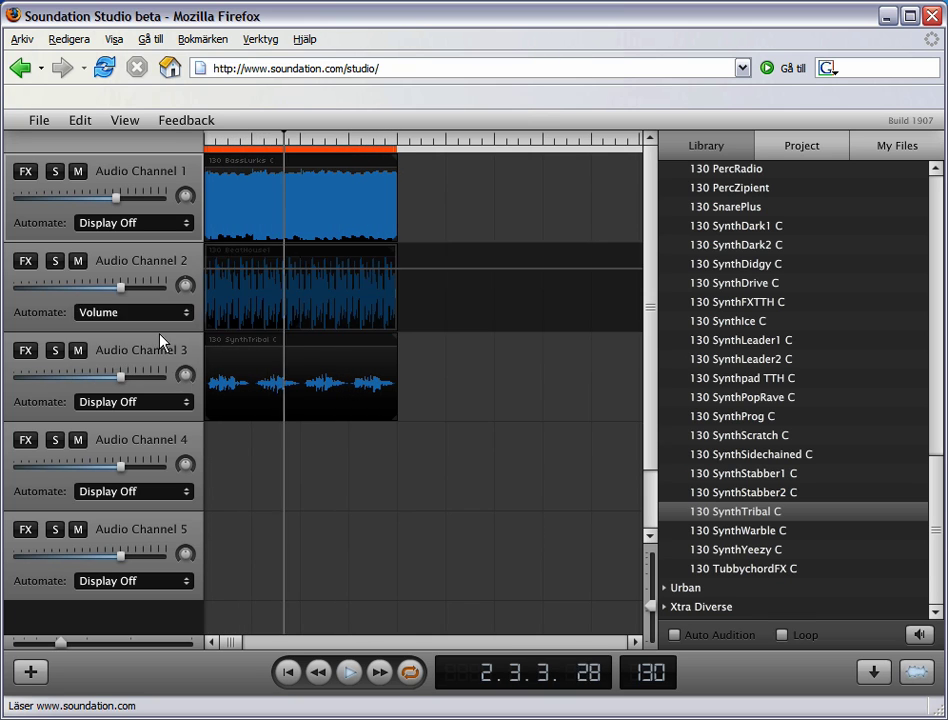
left_click(211, 307)
left_click(232, 286)
left_click(262, 274)
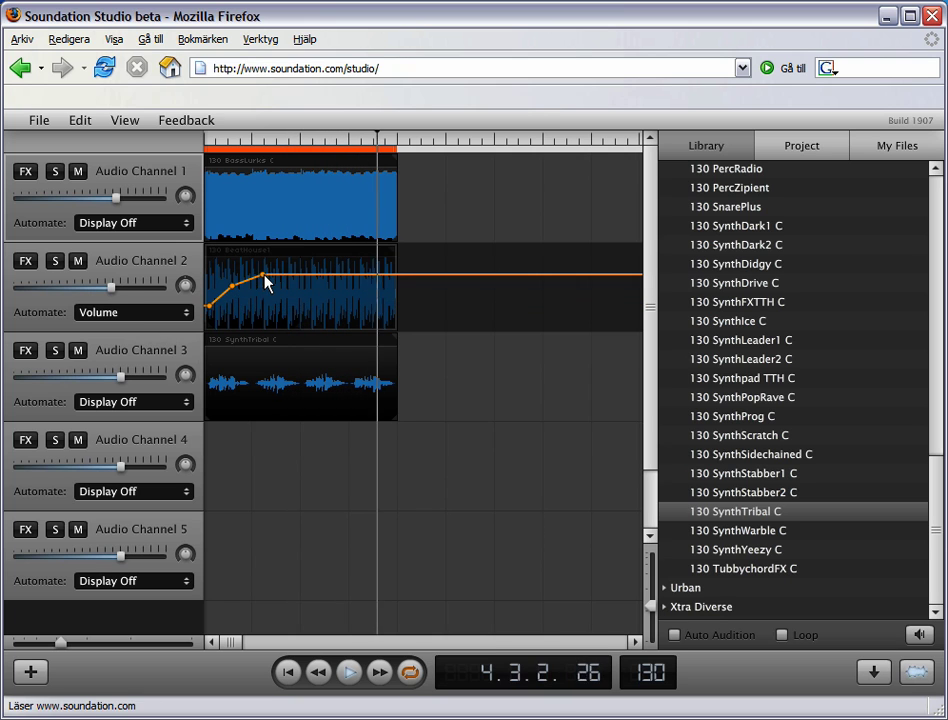
left_click(301, 272)
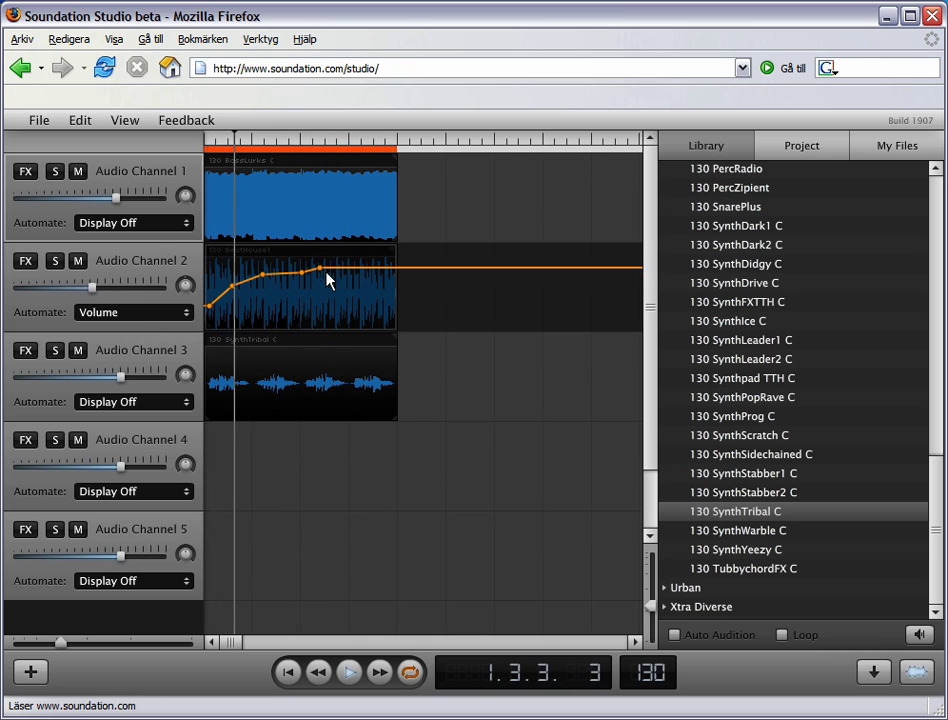
left_click(340, 284)
left_click(355, 291)
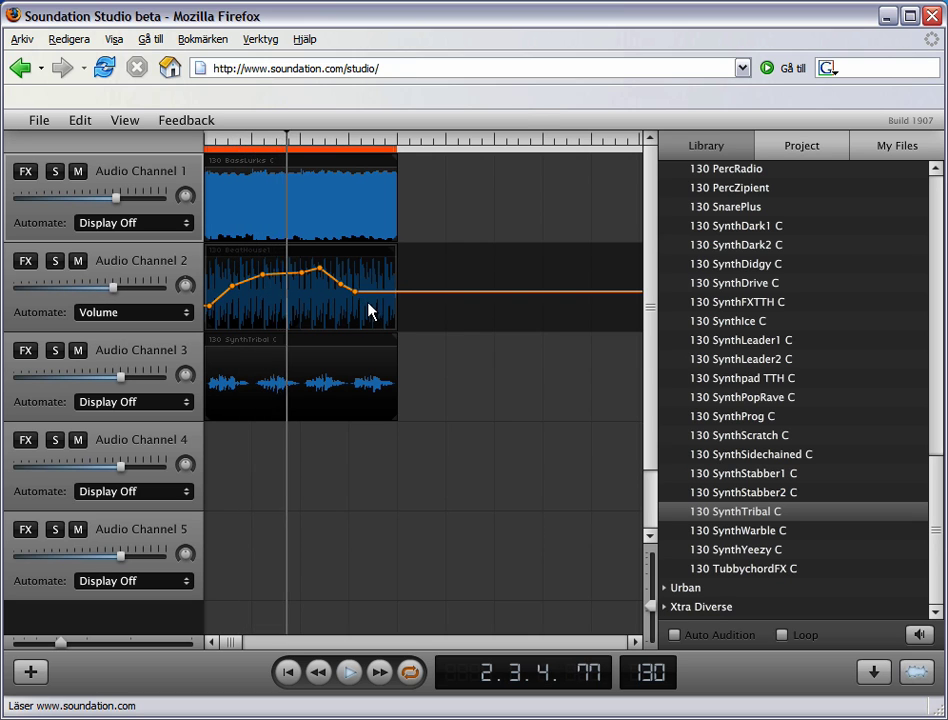
left_click(370, 304)
left_click(387, 318)
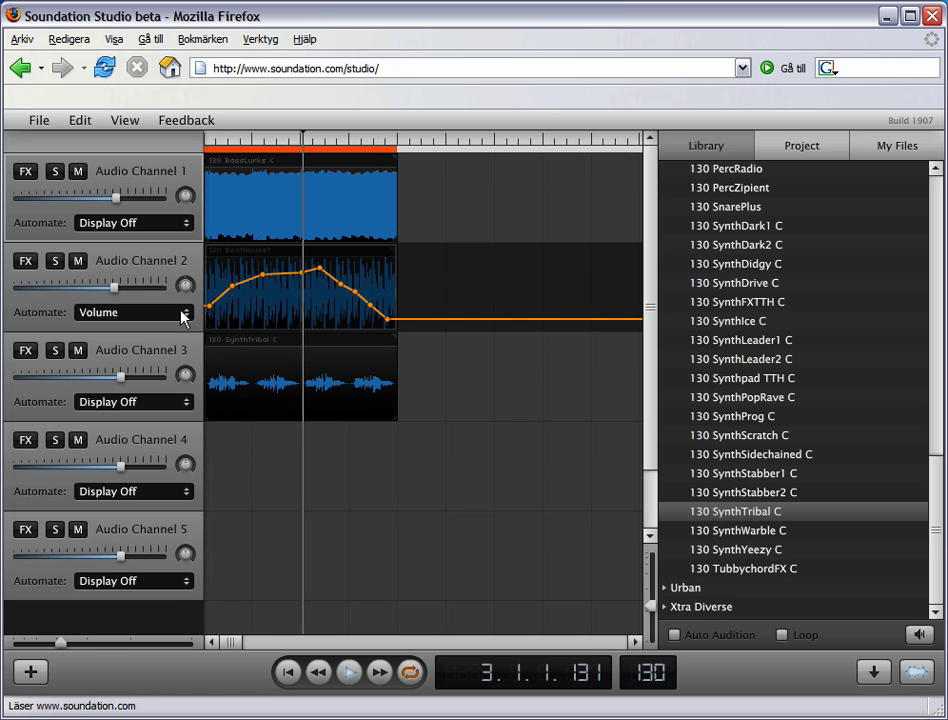
right_click(257, 298)
left_click(275, 305)
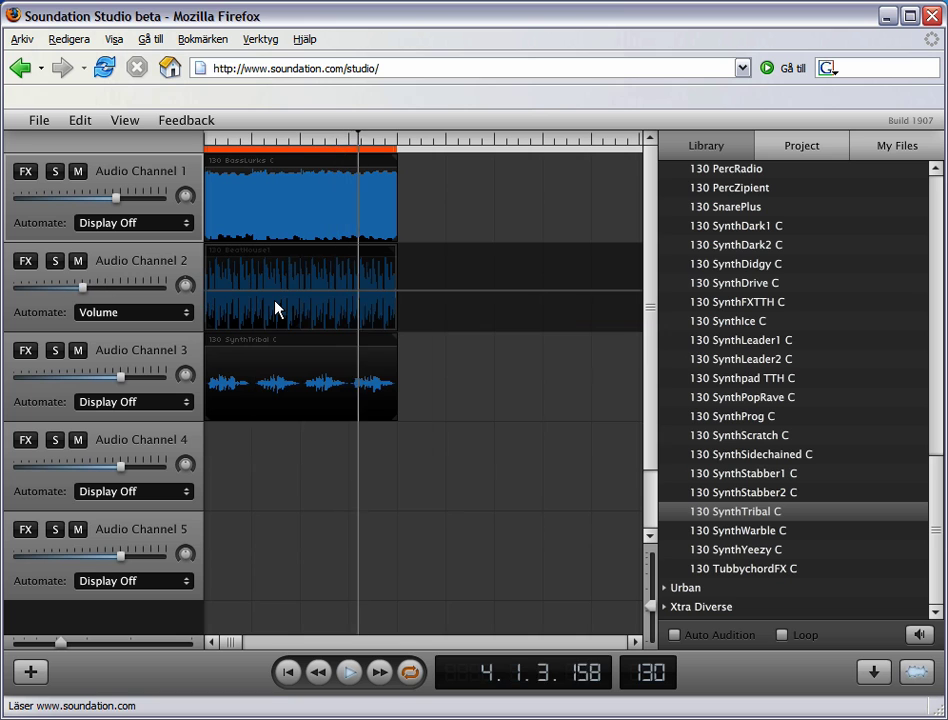
left_click(117, 311)
left_click(121, 313)
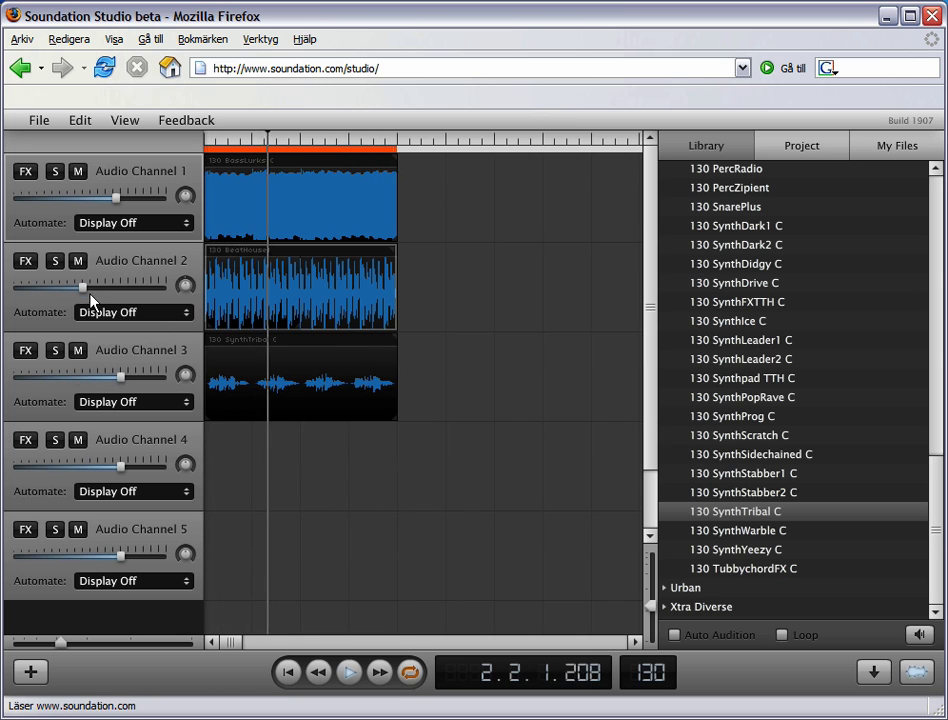
left_click_drag(82, 287, 120, 287)
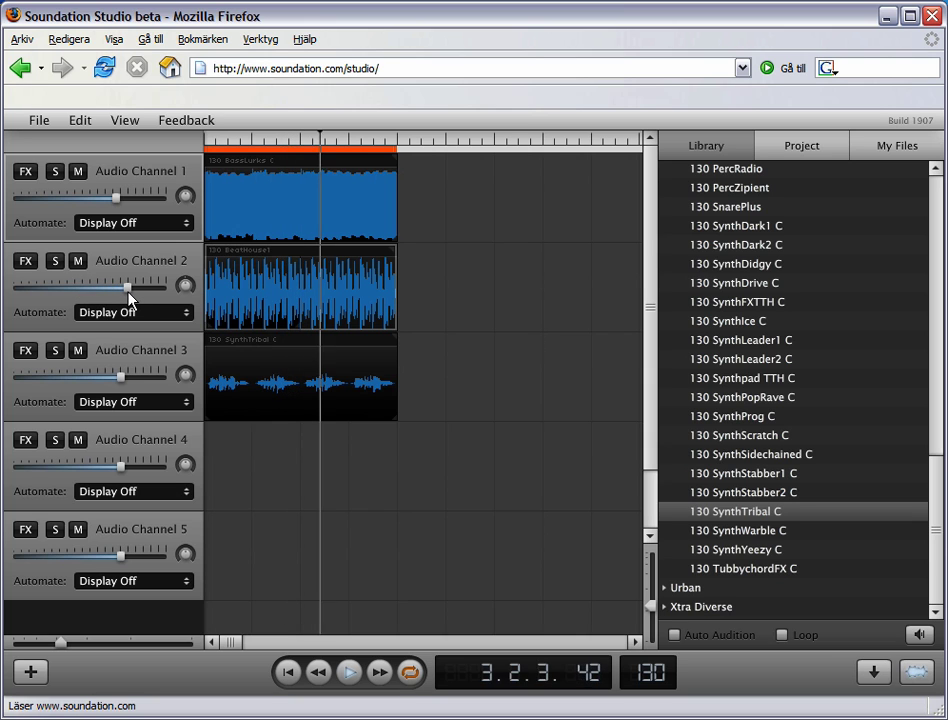
left_click(121, 292)
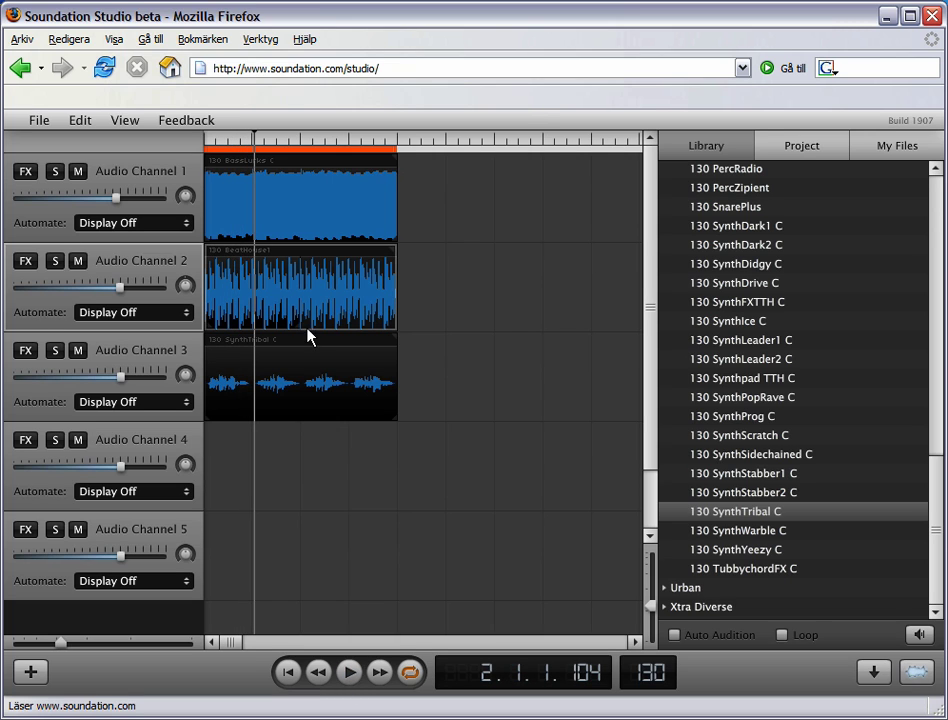
left_click(38, 121)
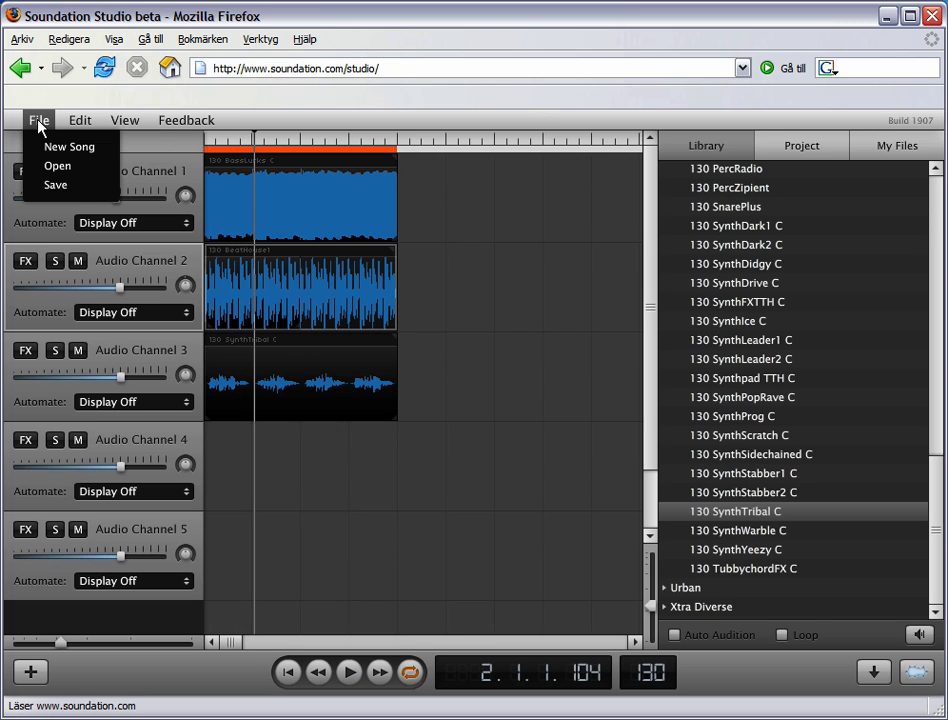
left_click(45, 185)
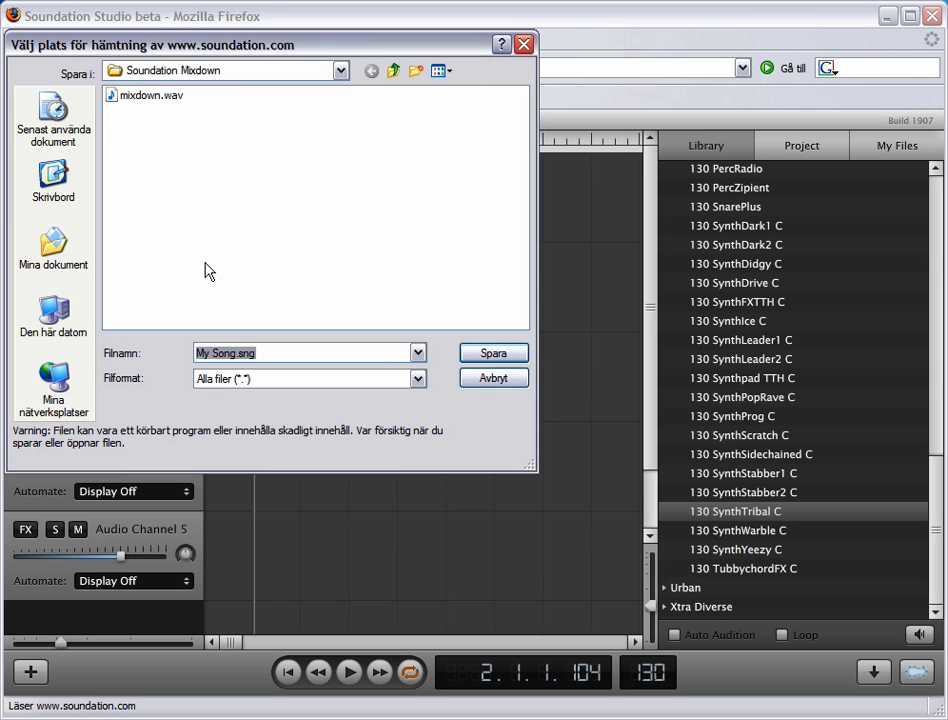
left_click(467, 379)
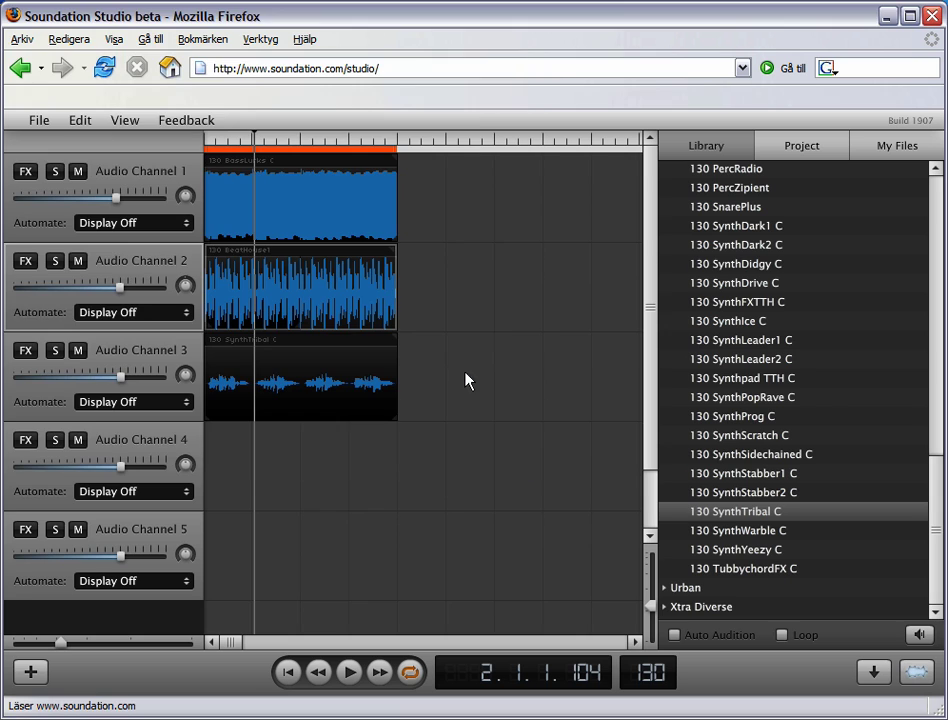
left_click(869, 677)
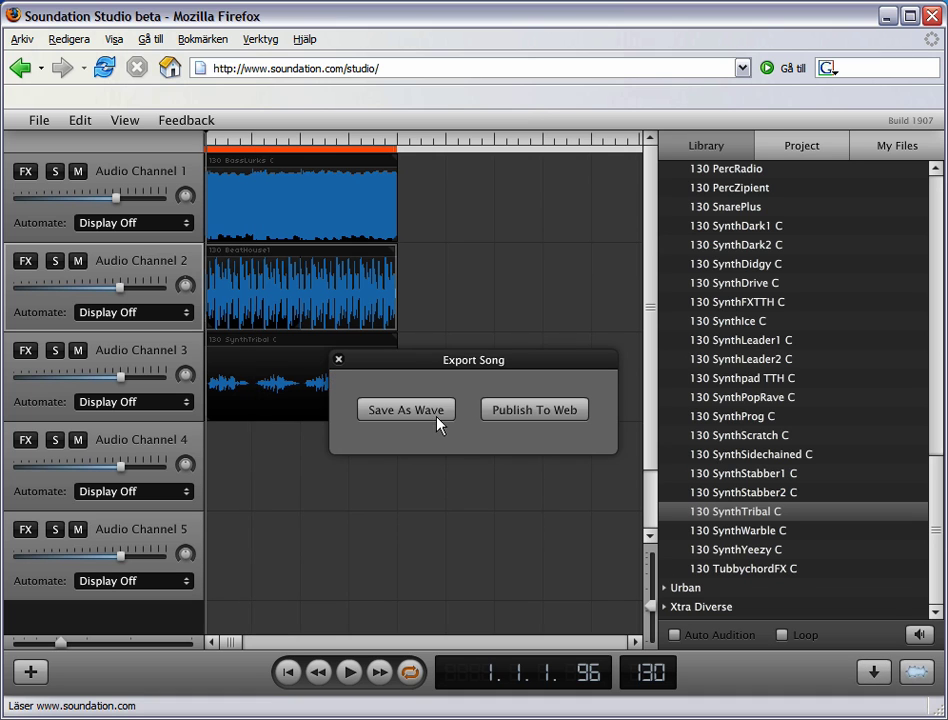
Cancel the Save As Wave export and publish the song to the web for a player URL.
left_click(437, 421)
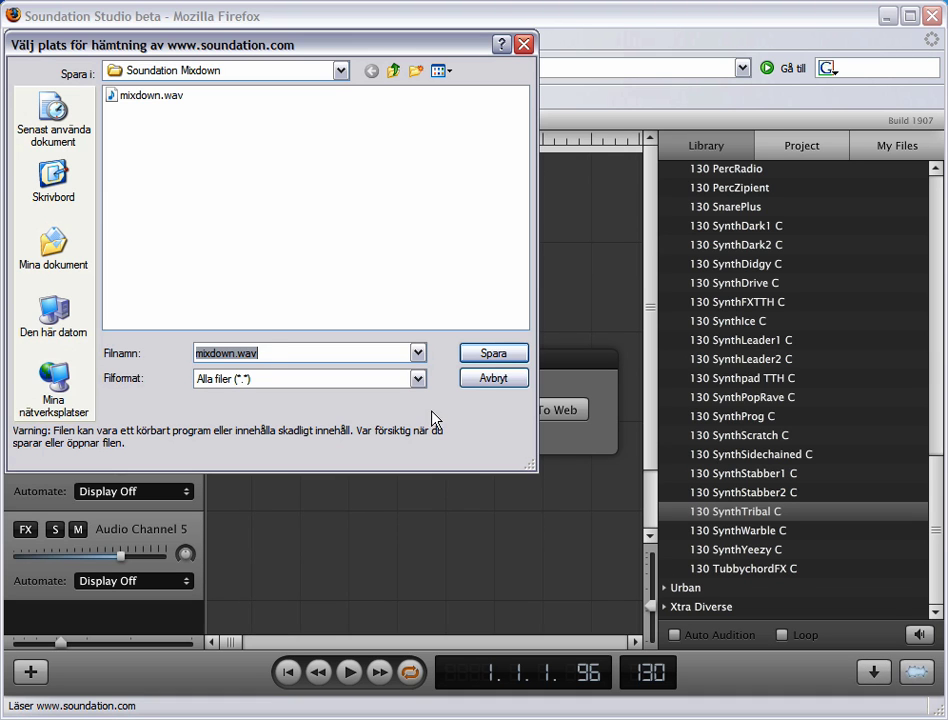
left_click(478, 380)
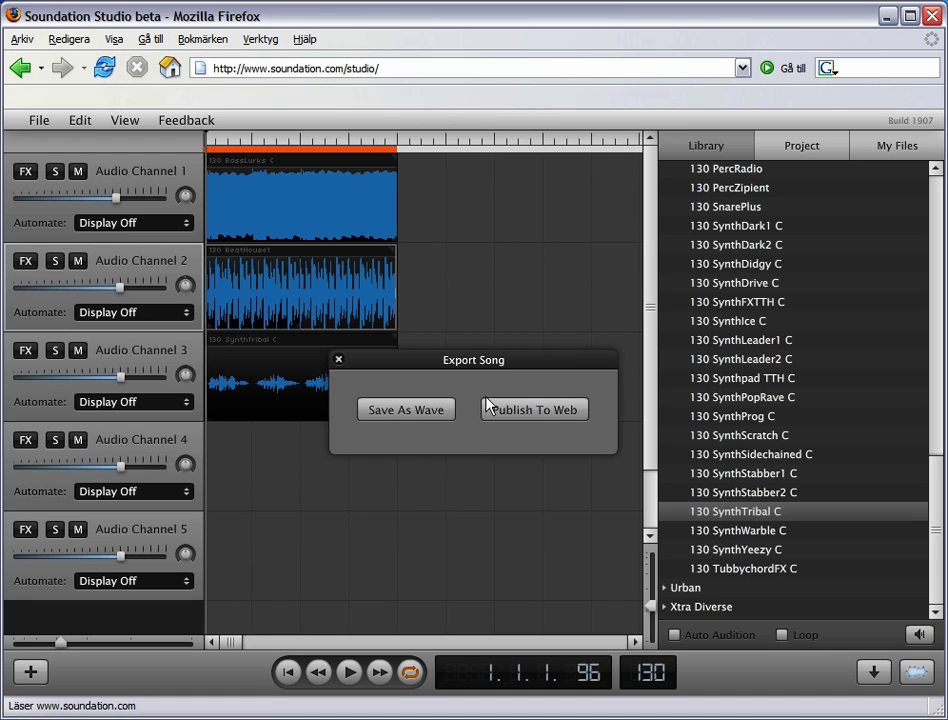
left_click(505, 418)
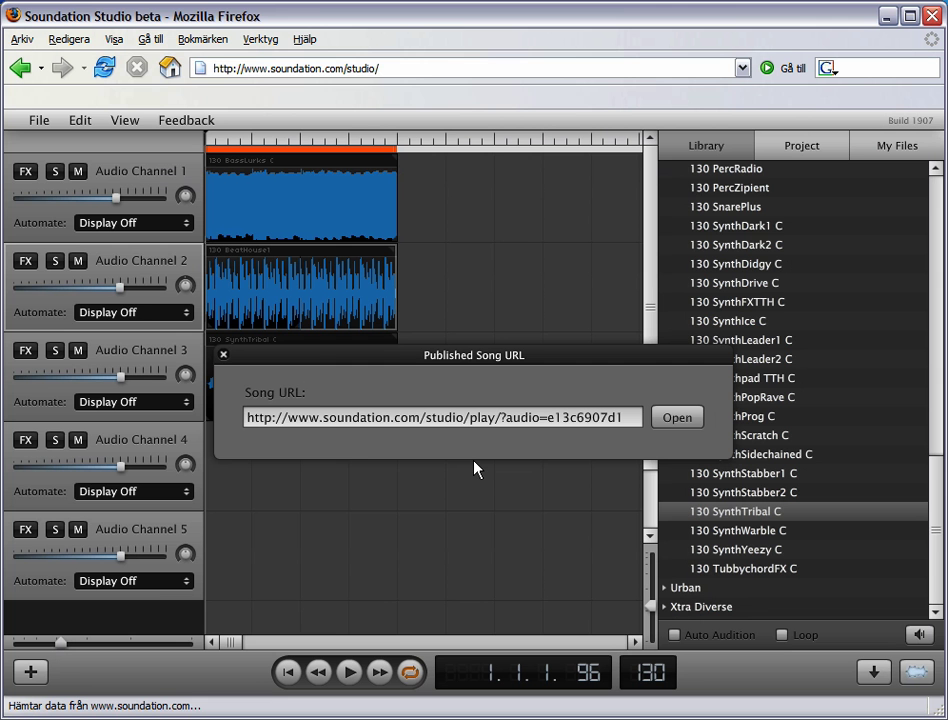
Open the published song's URL in the Soundation Player and play it.
left_click(677, 420)
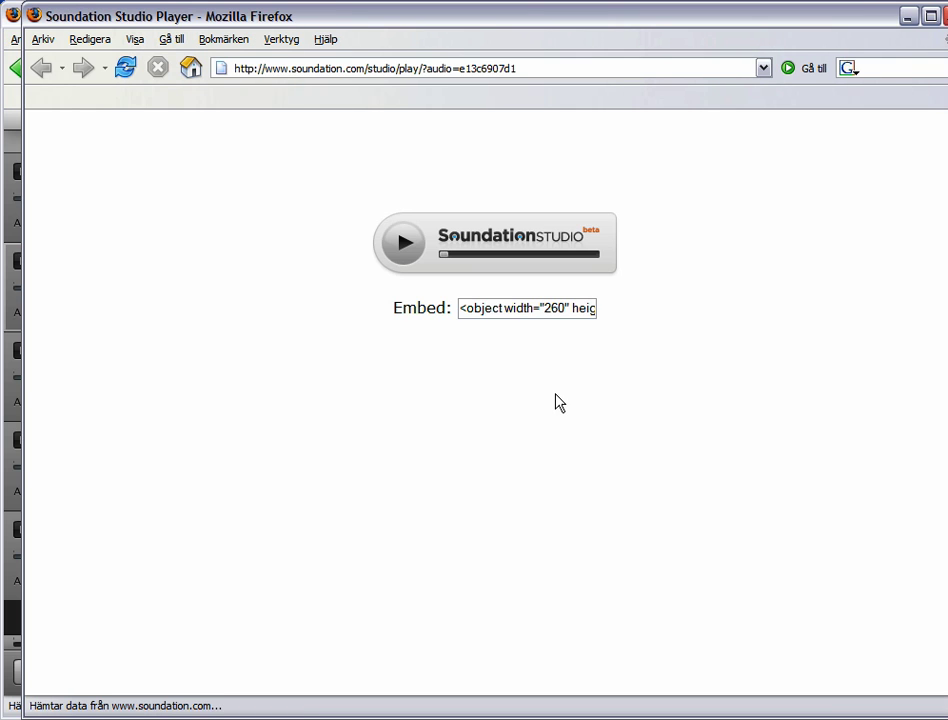
left_click(401, 256)
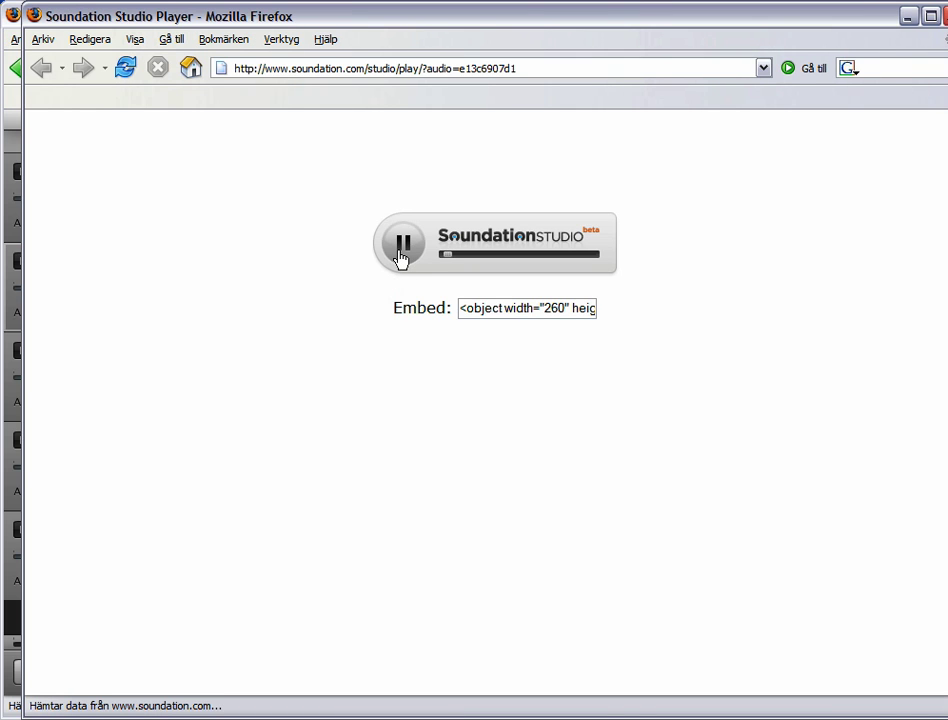